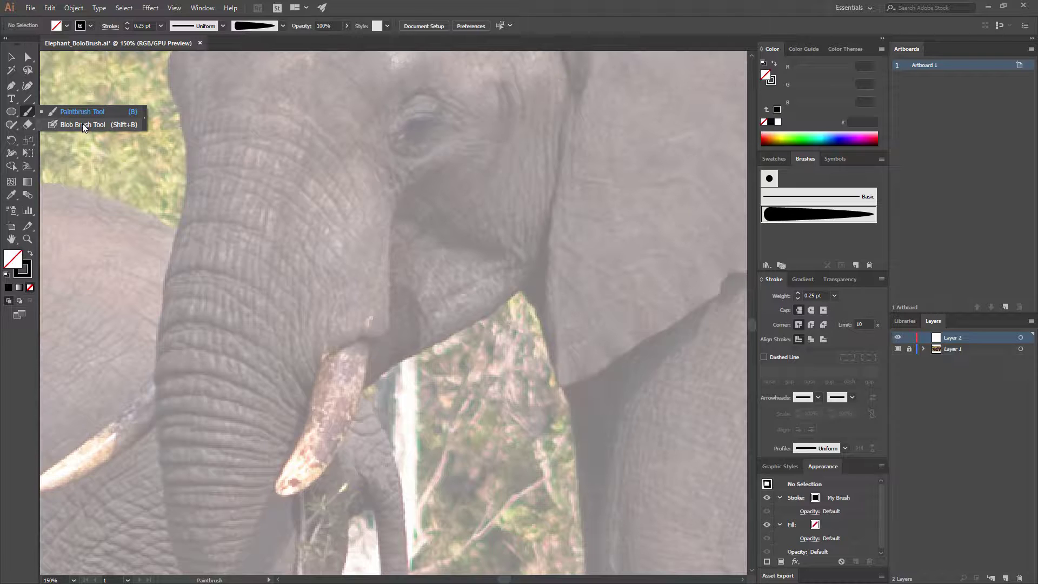
- Switch to the Blob Brush tool
left_click(82, 124)
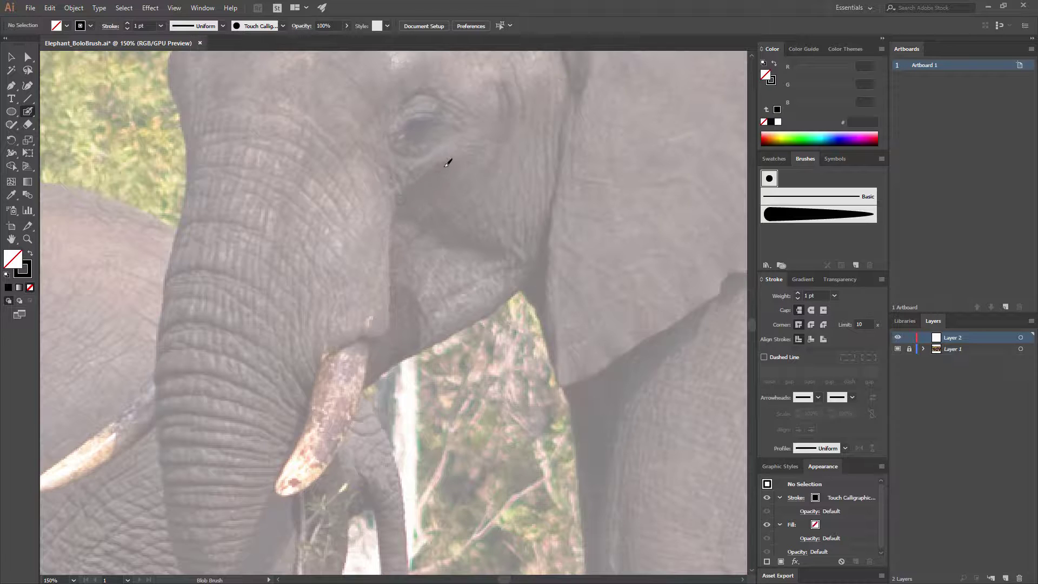
mouse_move(403, 193)
left_mouse_down()
mouse_move(388, 238)
mouse_move(387, 330)
mouse_move(359, 339)
left_mouse_up()
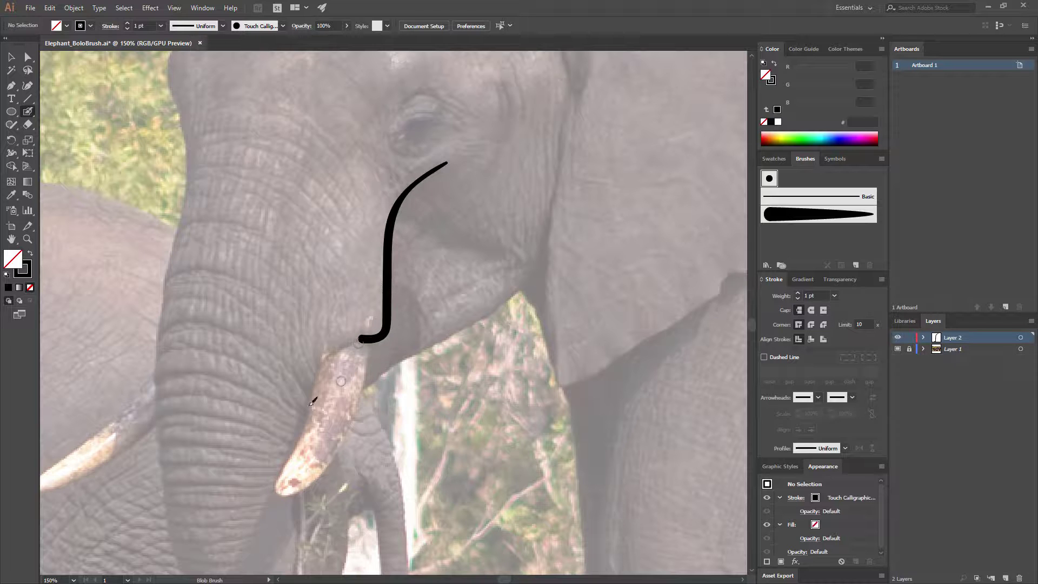
mouse_move(370, 284)
left_mouse_down()
mouse_move(389, 268)
mouse_move(425, 270)
left_mouse_up()
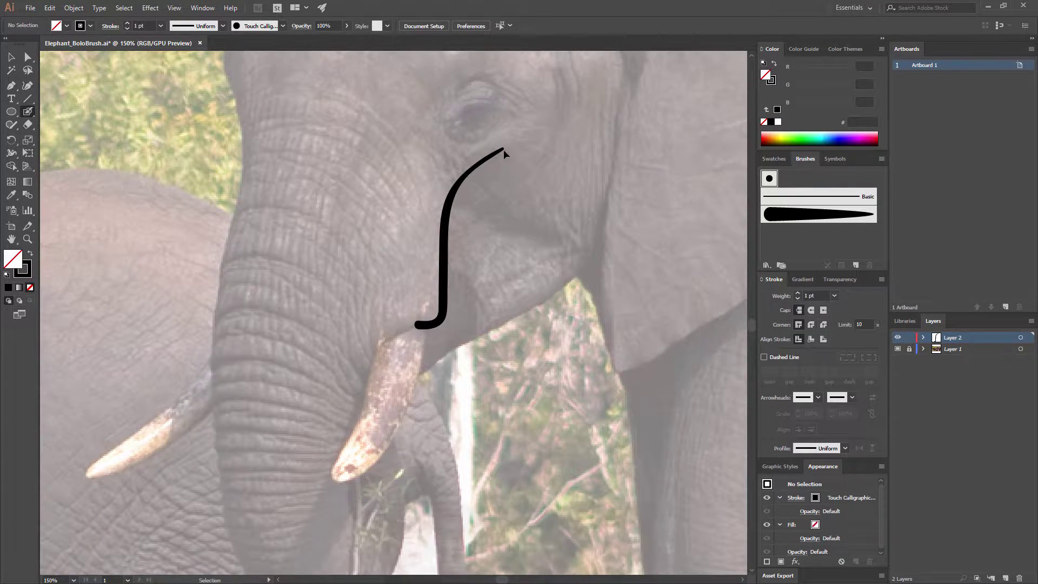
key("ctrl+z")
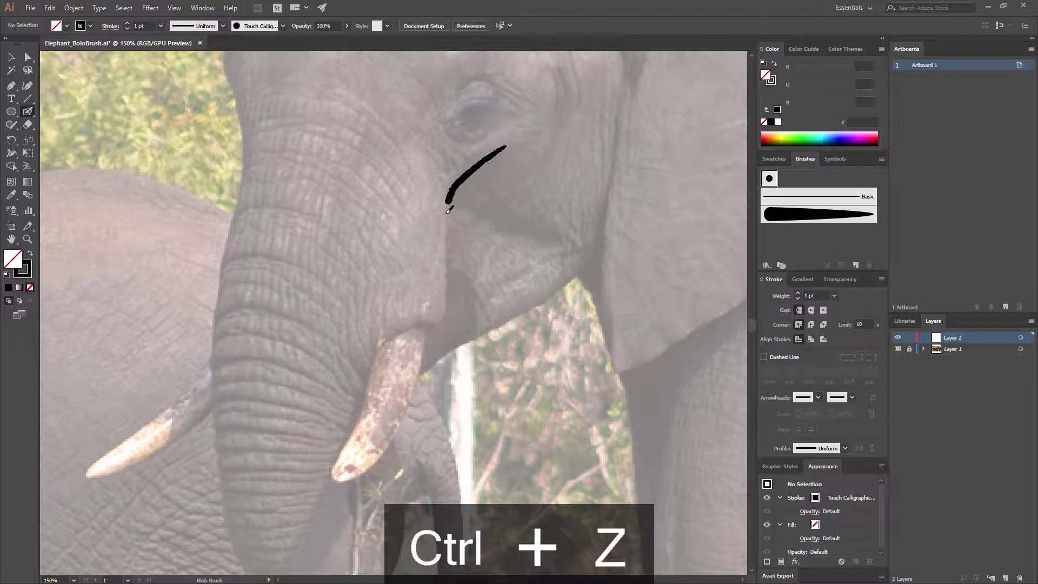
mouse_move(447, 211)
left_mouse_down()
mouse_move(444, 283)
mouse_move(426, 327)
mouse_move(366, 357)
left_mouse_up()
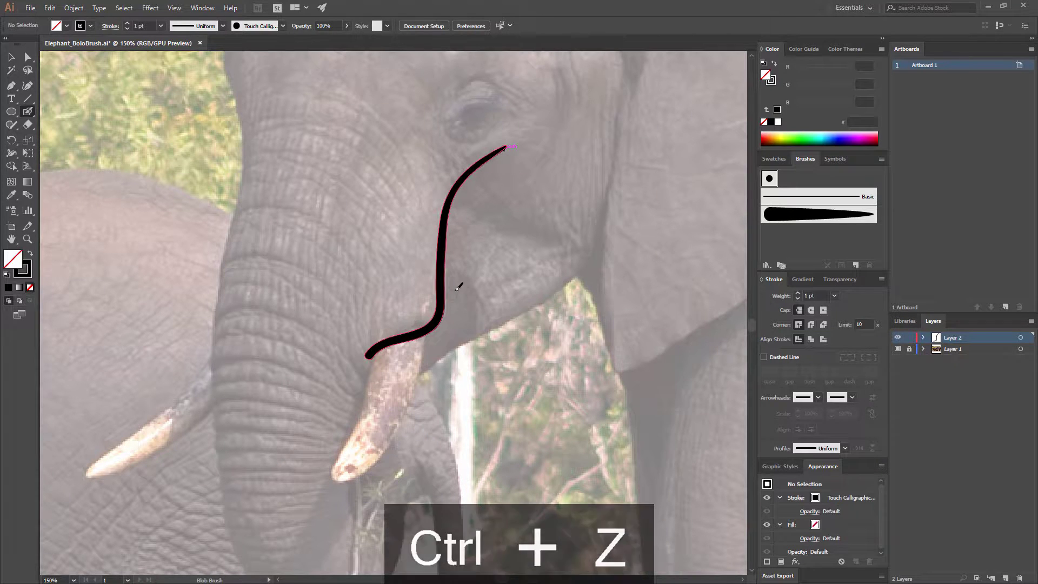
key("ctrl+z")
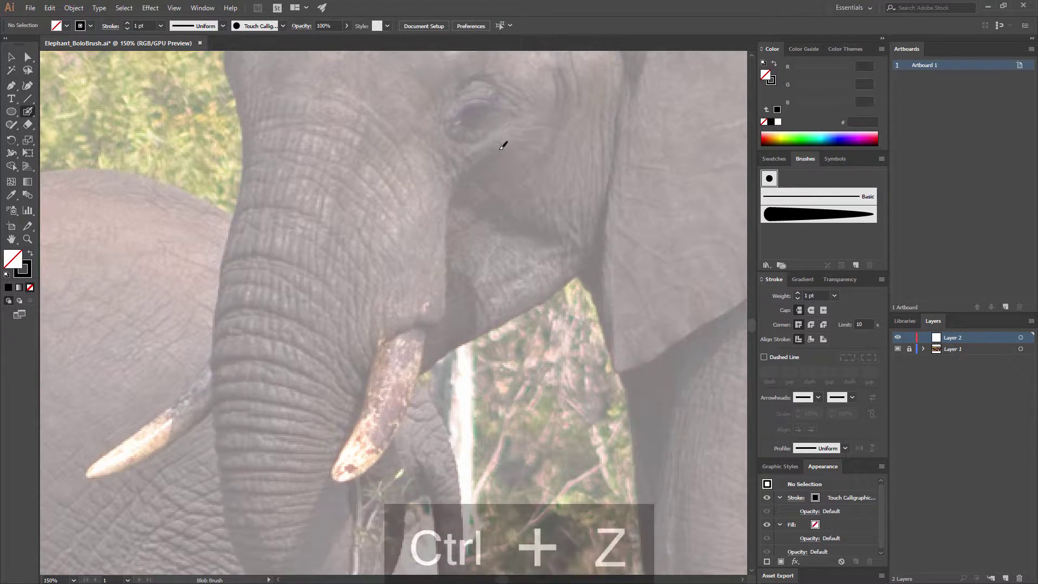
- Draw the elephant's eye over the photo with upper and lower lids, eyeball curve, lid creases and surrounding wrinkles
key("ctrl+equal")
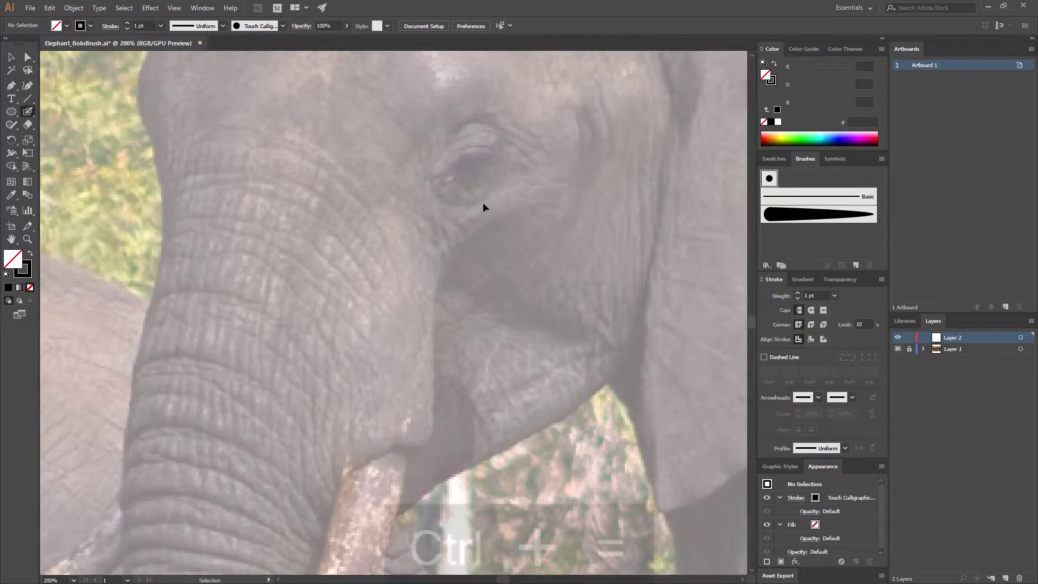
key("ctrl+equal")
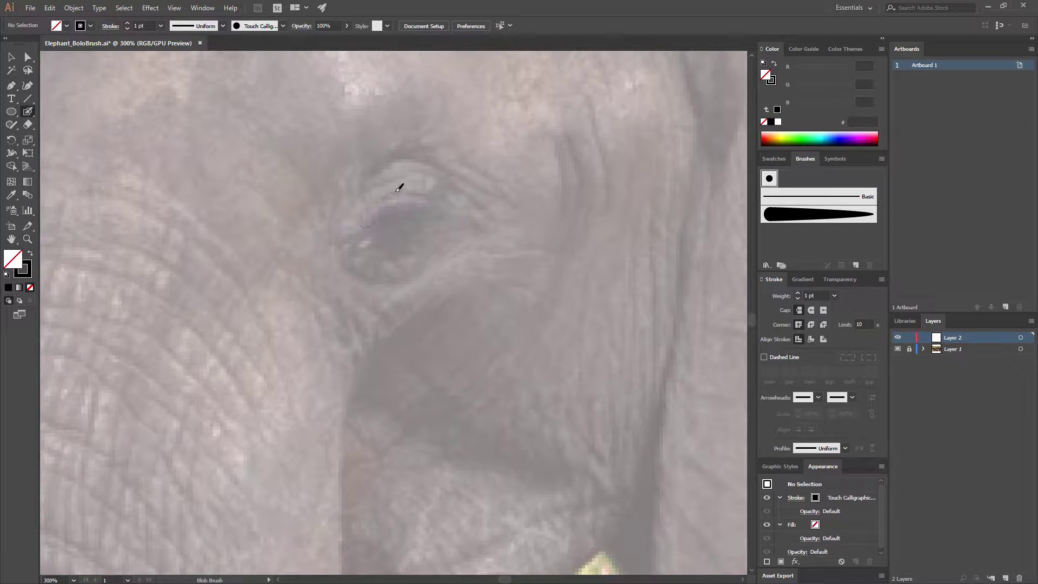
mouse_move(337, 241)
left_mouse_down()
mouse_move(379, 210)
mouse_move(454, 208)
mouse_move(475, 226)
left_mouse_up()
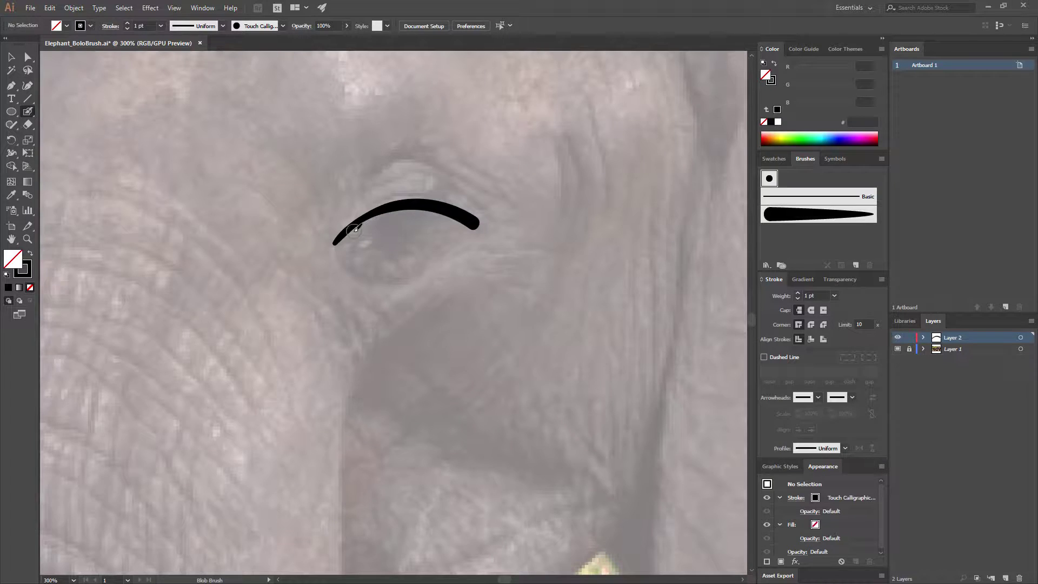
mouse_move(371, 242)
left_mouse_down()
mouse_move(392, 251)
mouse_move(442, 208)
left_mouse_up()
mouse_move(336, 264)
left_mouse_down()
mouse_move(401, 277)
mouse_move(435, 255)
left_mouse_up()
mouse_move(345, 201)
left_mouse_down()
mouse_move(399, 177)
mouse_move(473, 202)
left_mouse_up()
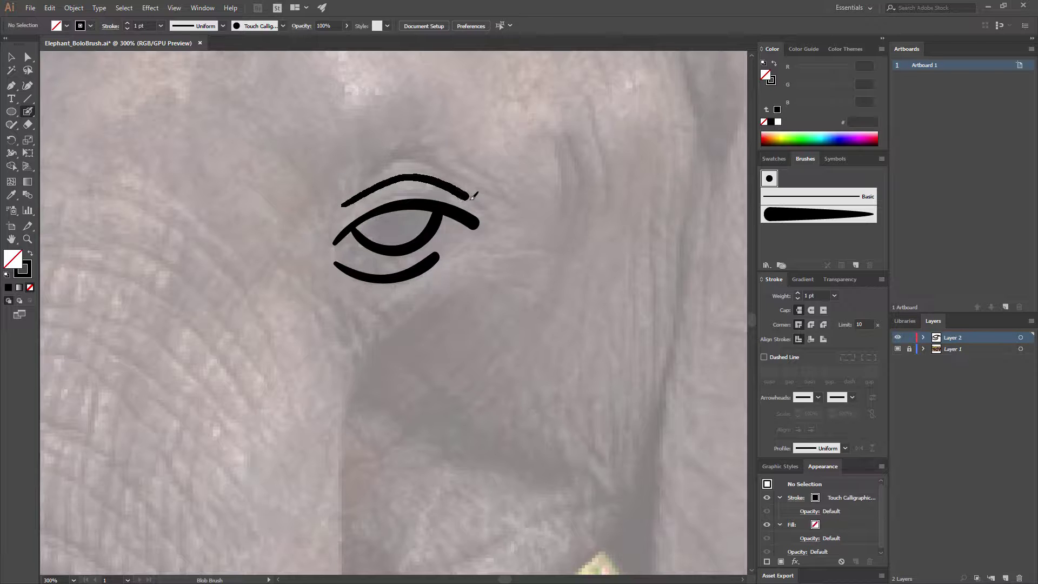
mouse_move(413, 158)
left_mouse_down()
mouse_move(507, 179)
mouse_move(507, 221)
left_mouse_up()
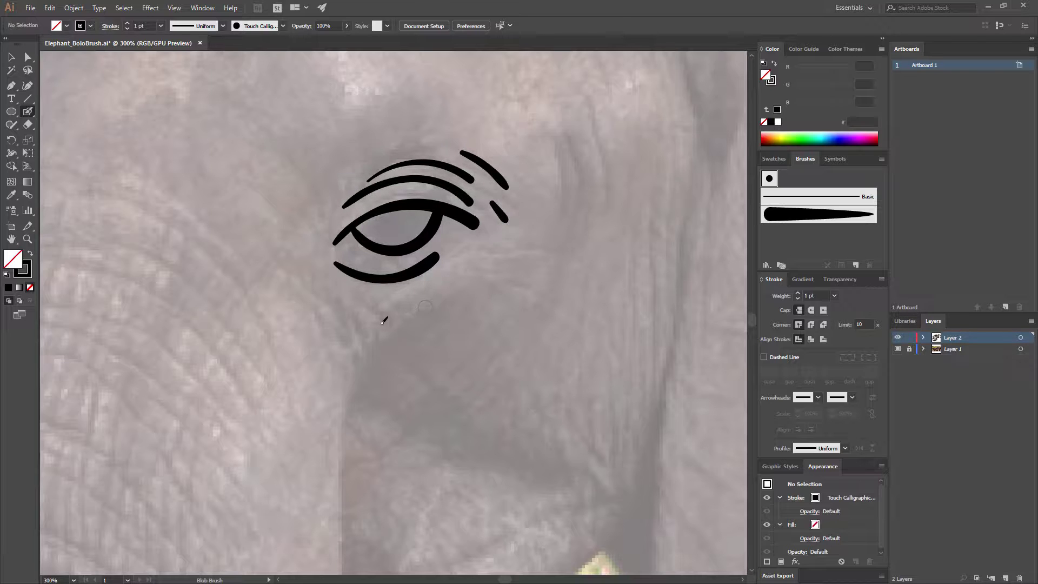
left_click_drag(378, 325, 440, 287)
- Trace the cheek contour from below the eye down around the tusk's base, with a short line rising from its end
scroll(402, 369, "down", 5)
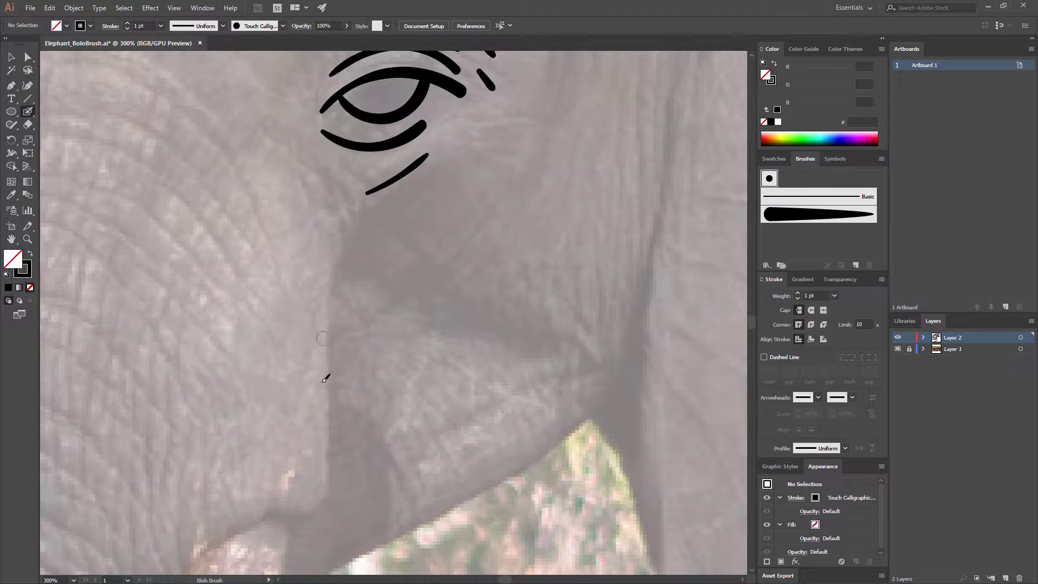
scroll(375, 231, "down", 2)
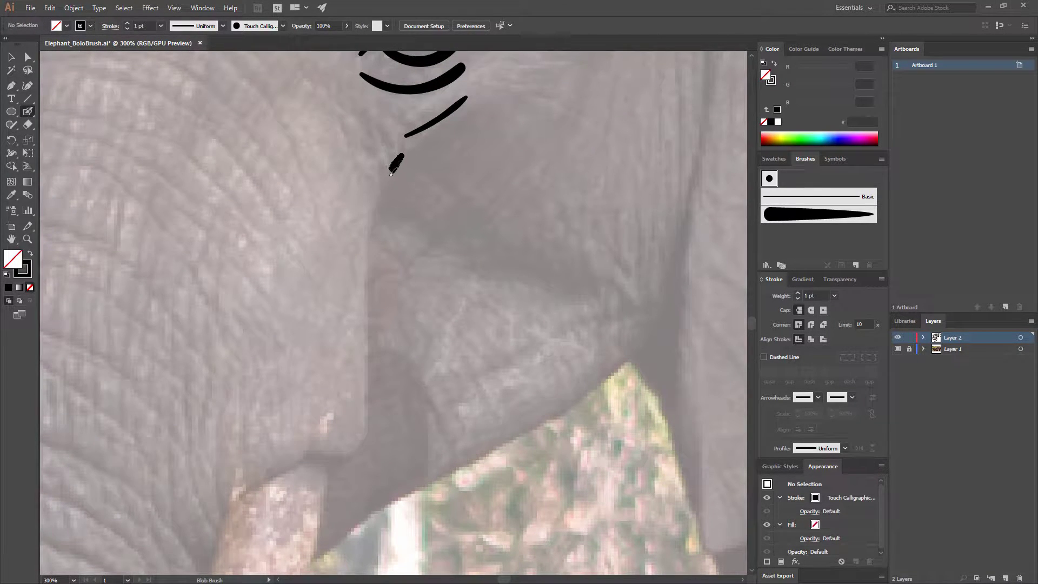
mouse_move(392, 173)
left_mouse_down()
mouse_move(374, 260)
mouse_move(371, 436)
mouse_move(308, 463)
mouse_move(225, 523)
mouse_move(229, 417)
left_mouse_up()
key("ctrl+z")
mouse_move(227, 521)
left_mouse_down()
mouse_move(225, 391)
mouse_move(271, 297)
mouse_move(272, 224)
mouse_move(254, 239)
mouse_move(214, 385)
left_mouse_up()
key("ctrl+z")
mouse_move(252, 227)
left_mouse_down()
mouse_move(227, 335)
mouse_move(177, 433)
mouse_move(180, 464)
mouse_move(210, 464)
mouse_move(260, 420)
mouse_move(306, 319)
left_mouse_up()
key("ctrl+z")
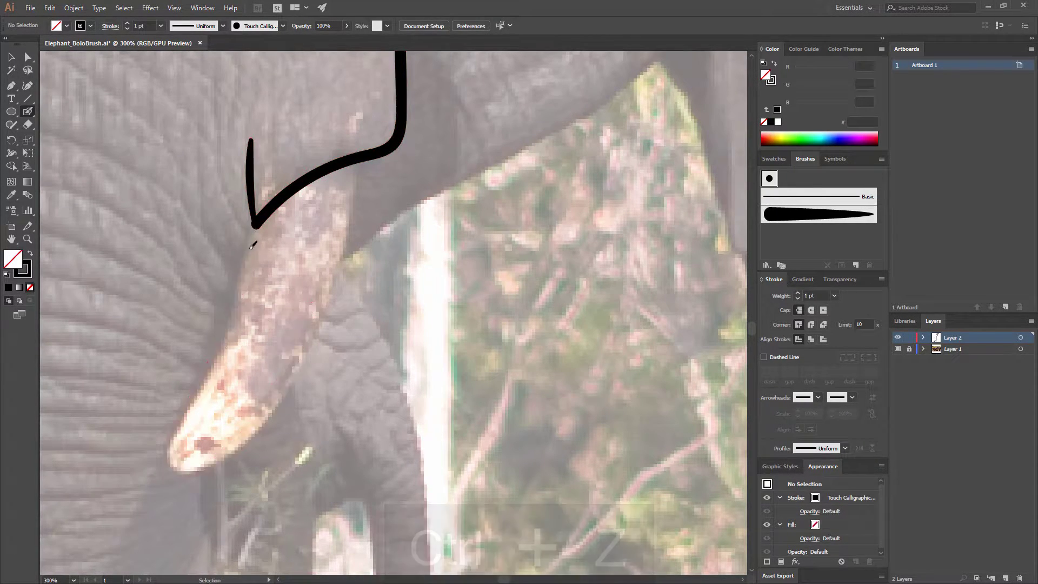
- Trace the tusk's outline from its base around the tip and back up to the cheek contour
key("ctrl+z")
mouse_move(254, 222)
left_mouse_down()
mouse_move(234, 314)
mouse_move(172, 439)
mouse_move(188, 474)
mouse_move(244, 441)
mouse_move(282, 386)
mouse_move(331, 260)
mouse_move(339, 208)
left_mouse_up()
key("ctrl+z")
mouse_move(181, 473)
left_mouse_down()
mouse_move(267, 423)
mouse_move(310, 353)
mouse_move(354, 163)
mouse_move(397, 329)
left_mouse_up()
- Add near-vertical wrinkle strokes on the temple between the eye and the ear
key("space")
left_click_drag(260, 269, 312, 322)
left_click_drag(321, 266, 303, 373)
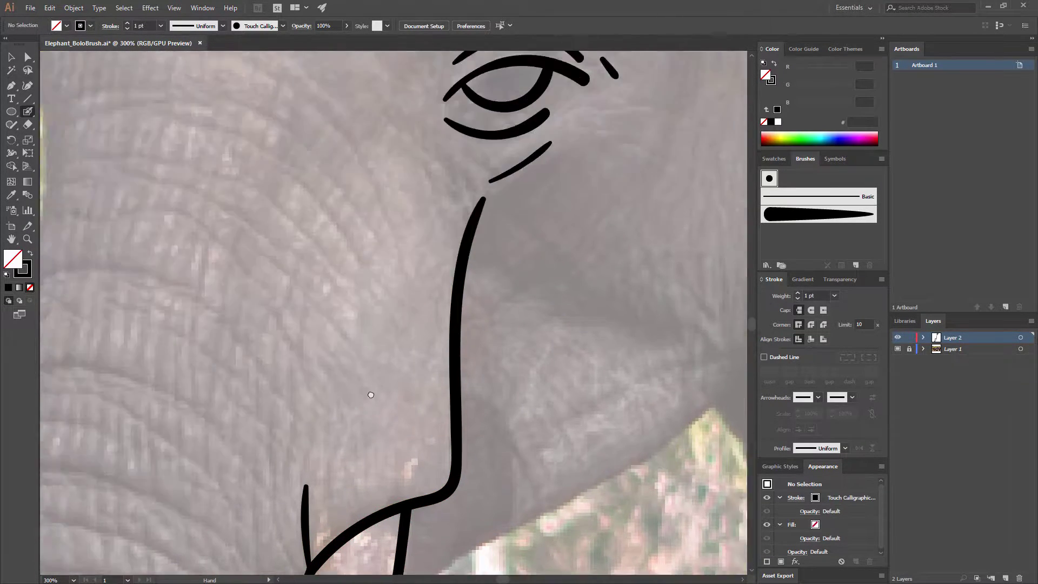
left_click_drag(401, 63, 380, 294)
mouse_move(576, 225)
left_mouse_down()
mouse_move(396, 290)
mouse_move(465, 385)
left_mouse_up()
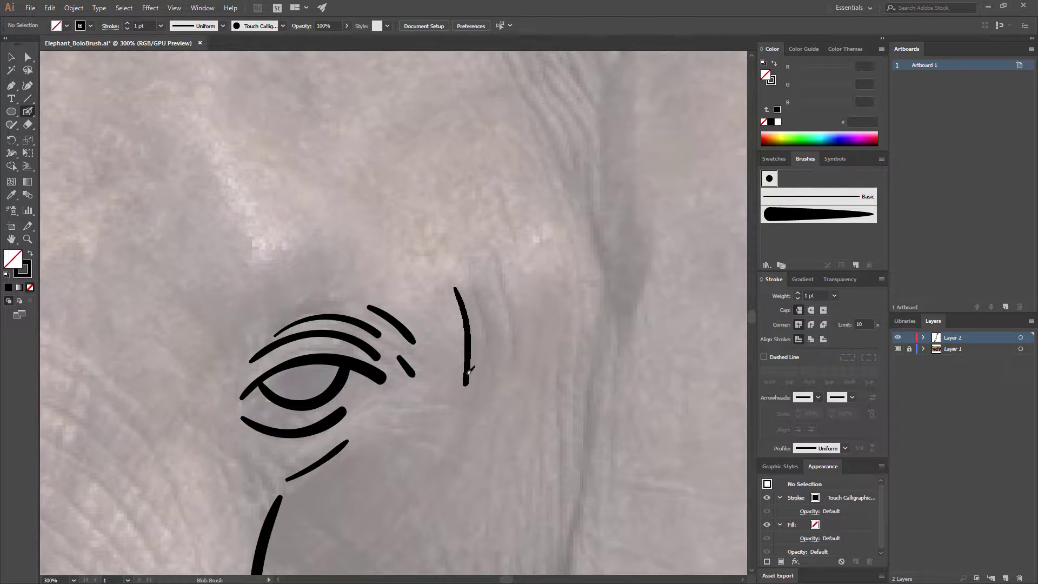
left_click_drag(477, 297, 488, 348)
left_click_drag(494, 252, 508, 363)
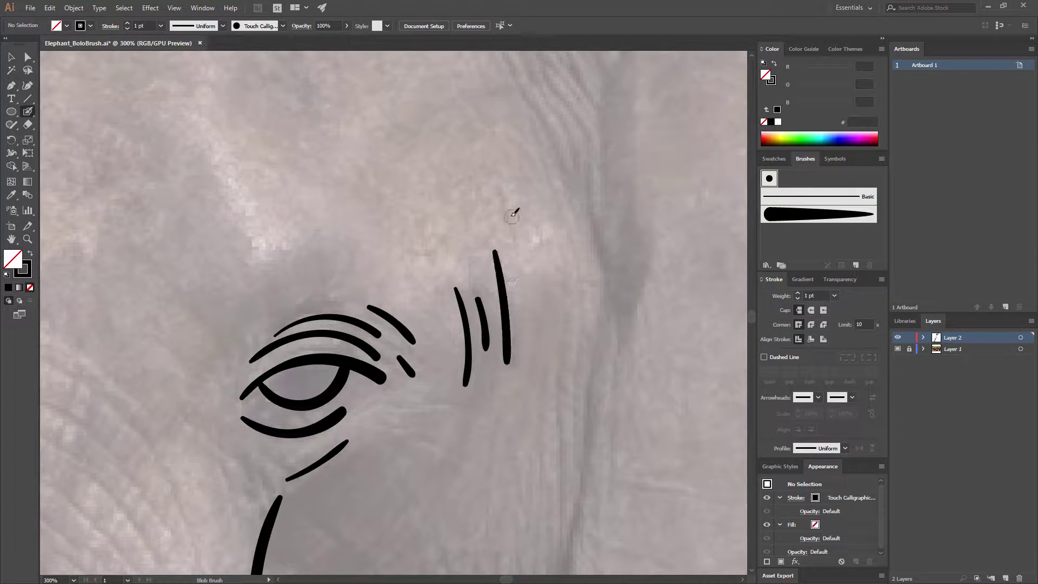
left_click_drag(511, 216, 525, 253)
- Trace the jaw line from behind the tusk up toward the ear and add wrinkle strokes on the lower cheek
key("ctrl+minus")
key("ctrl+minus")
key("space")
mouse_move(346, 546)
left_mouse_down()
mouse_move(370, 370)
mouse_move(404, 257)
mouse_move(514, 204)
mouse_move(541, 128)
left_mouse_up()
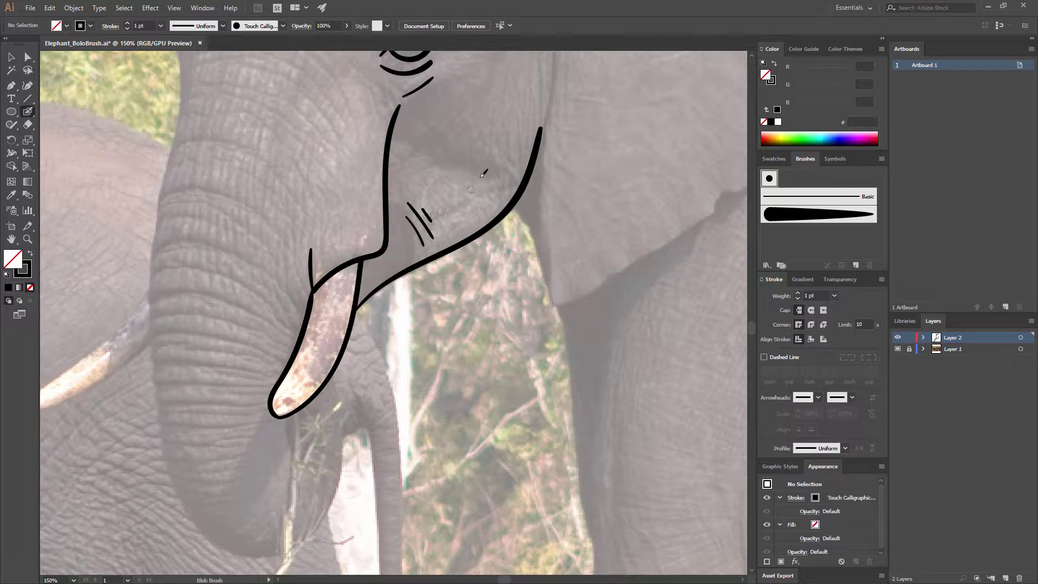
left_click_drag(481, 138, 494, 191)
left_click_drag(500, 124, 509, 177)
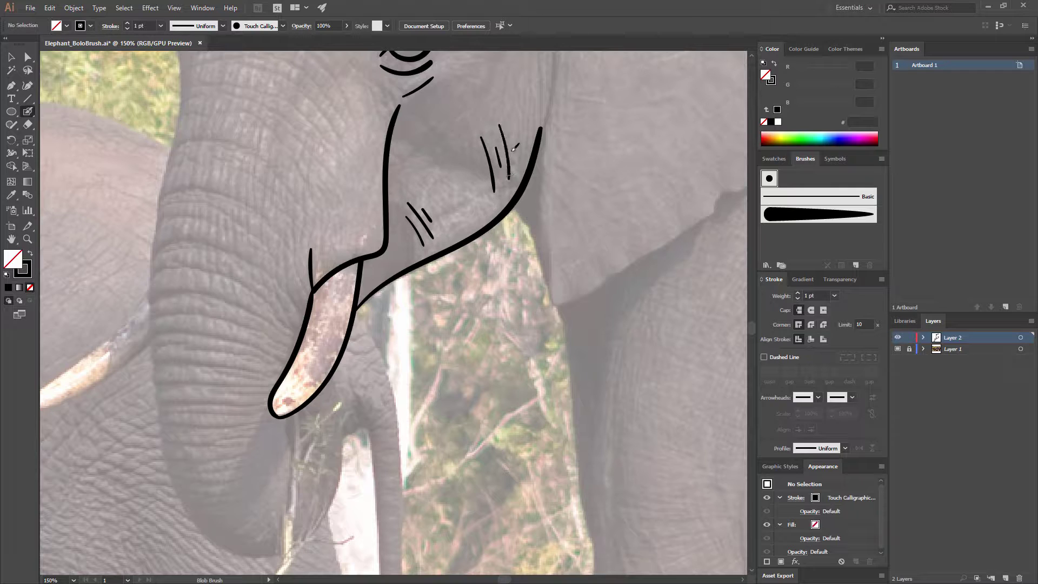
- Extend the jaw line upward and trace the ear's front edge where it meets the head
left_click_drag(545, 103, 490, 285)
left_click_drag(489, 122, 483, 181)
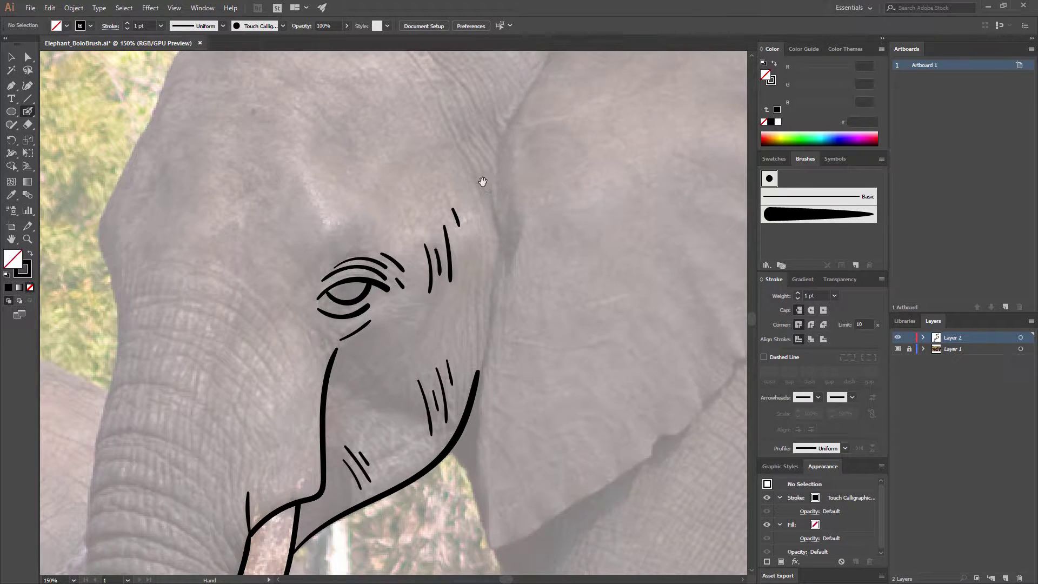
mouse_move(501, 255)
left_mouse_down()
mouse_move(479, 379)
mouse_move(499, 275)
mouse_move(487, 178)
left_mouse_up()
key("ctrl+z")
mouse_move(499, 222)
left_mouse_down()
mouse_move(429, 316)
mouse_move(433, 227)
mouse_move(483, 151)
left_mouse_up()
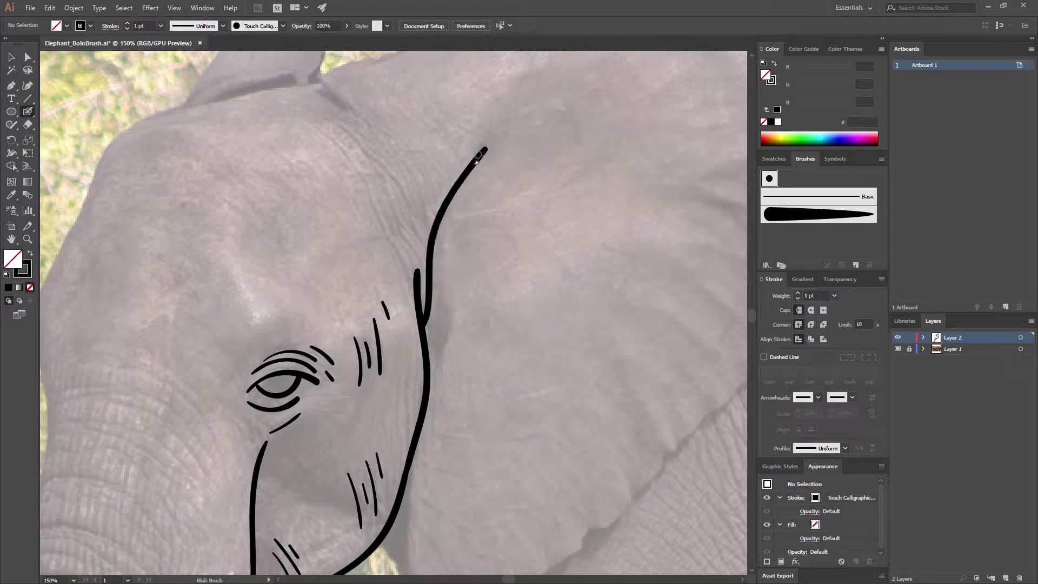
- Examine the whole line drawing against the elephant photo and the artboard
key("ctrl+minus")
key("ctrl+minus")
key("ctrl+minus")
key("ctrl+minus")
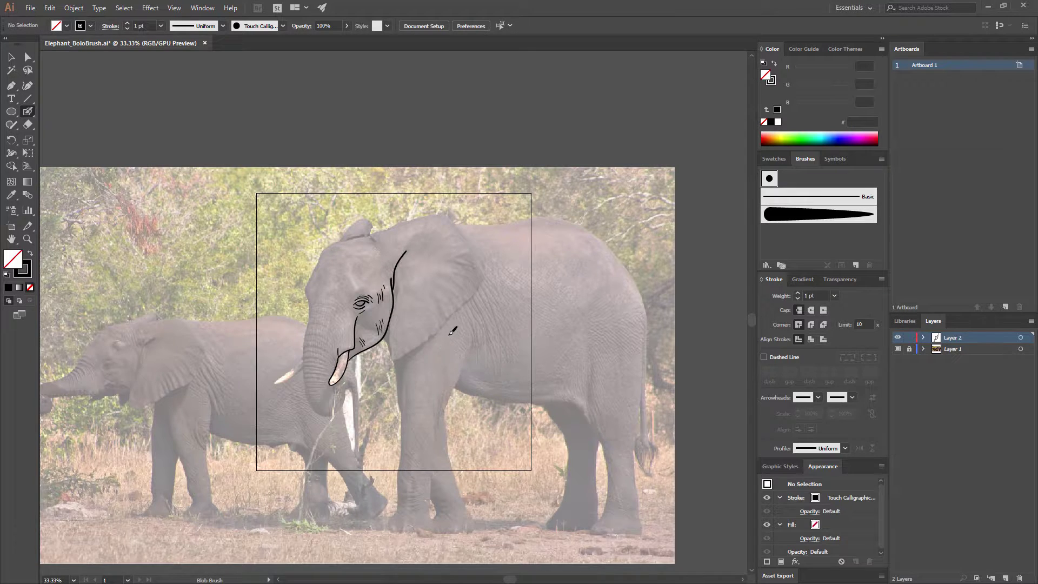
key("ctrl+equal")
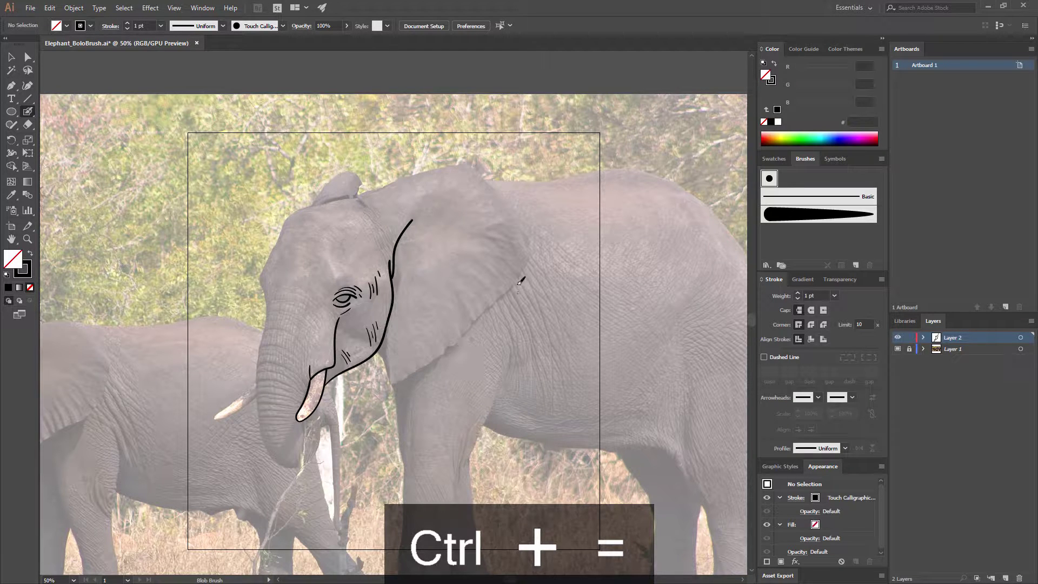
key("ctrl+equal")
key("ctrl+equal")
key("ctrl+equal")
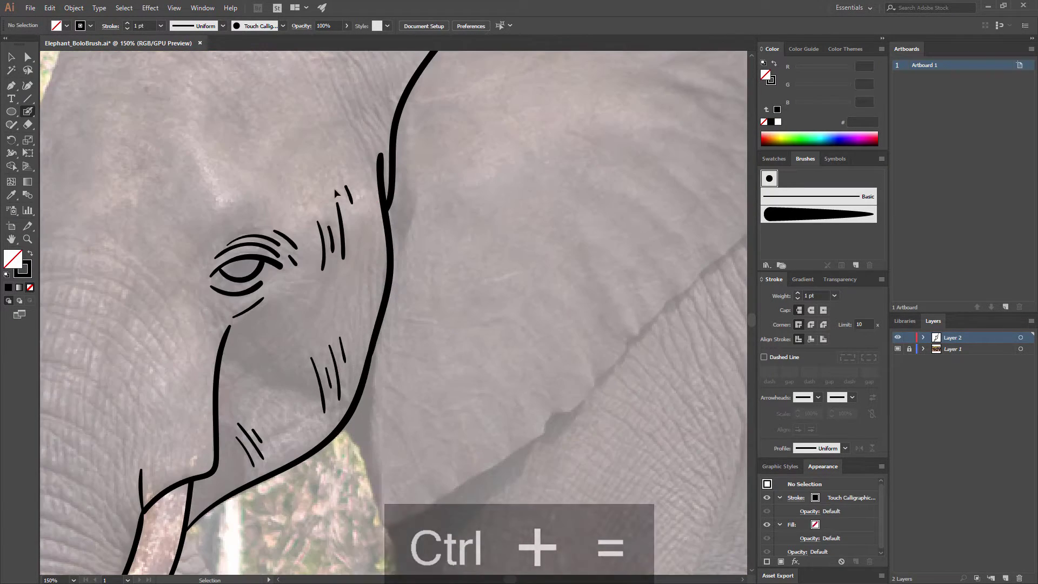
- Trace the ear's upper edge from the top of the head over to its rear curve
left_click_drag(209, 102, 310, 246)
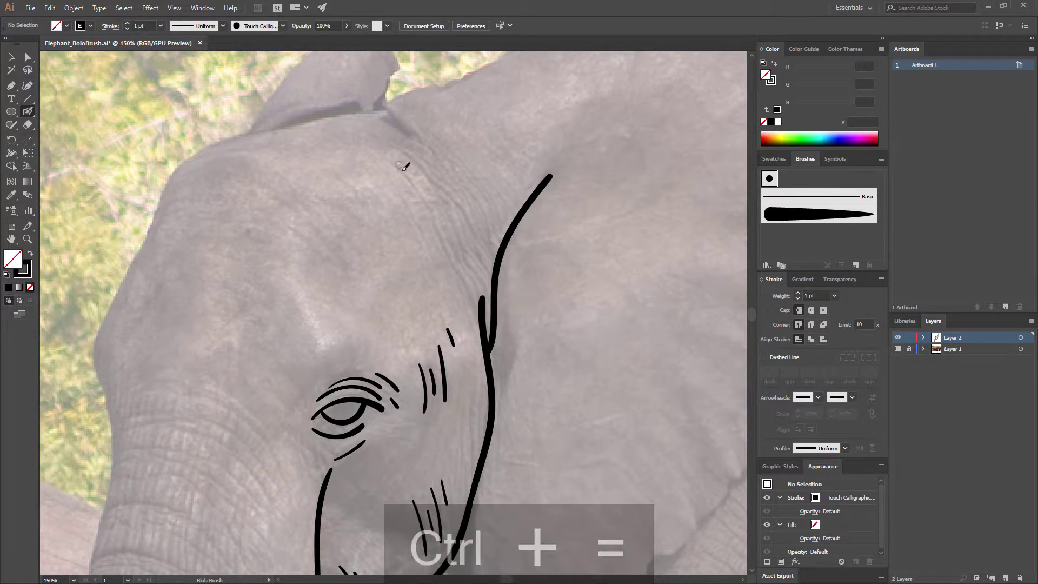
left_click_drag(403, 165, 366, 299)
mouse_move(365, 262)
left_mouse_down()
mouse_move(376, 223)
mouse_move(564, 157)
mouse_move(636, 140)
mouse_move(684, 147)
mouse_move(296, 193)
mouse_move(346, 96)
mouse_move(472, 238)
mouse_move(522, 317)
mouse_move(522, 365)
mouse_move(472, 450)
mouse_move(417, 501)
left_mouse_up()
left_click_drag(432, 429, 435, 408)
key("ctrl+z")
left_click_drag(349, 72, 386, 116)
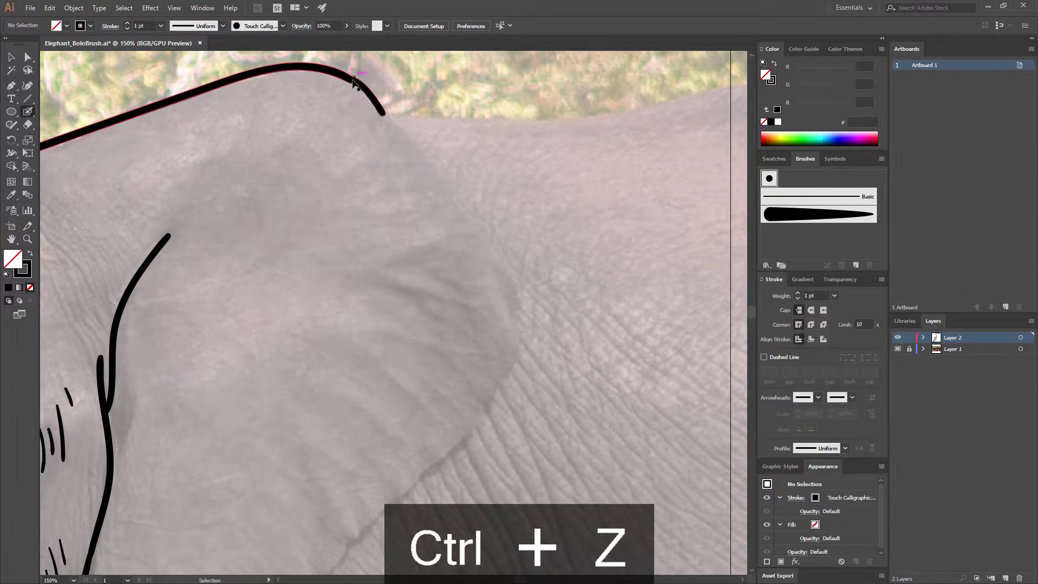
key("ctrl+z")
mouse_move(351, 74)
left_mouse_down()
mouse_move(516, 268)
mouse_move(514, 365)
mouse_move(477, 418)
mouse_move(459, 413)
mouse_move(487, 225)
left_mouse_up()
- Trace the ear's rear and lower edges down to its tip and join the outline to the jaw line
mouse_move(328, 379)
left_mouse_down()
mouse_move(352, 371)
mouse_move(403, 307)
left_mouse_up()
mouse_move(440, 272)
left_mouse_down()
mouse_move(533, 178)
mouse_move(440, 277)
left_mouse_up()
key("ctrl+z")
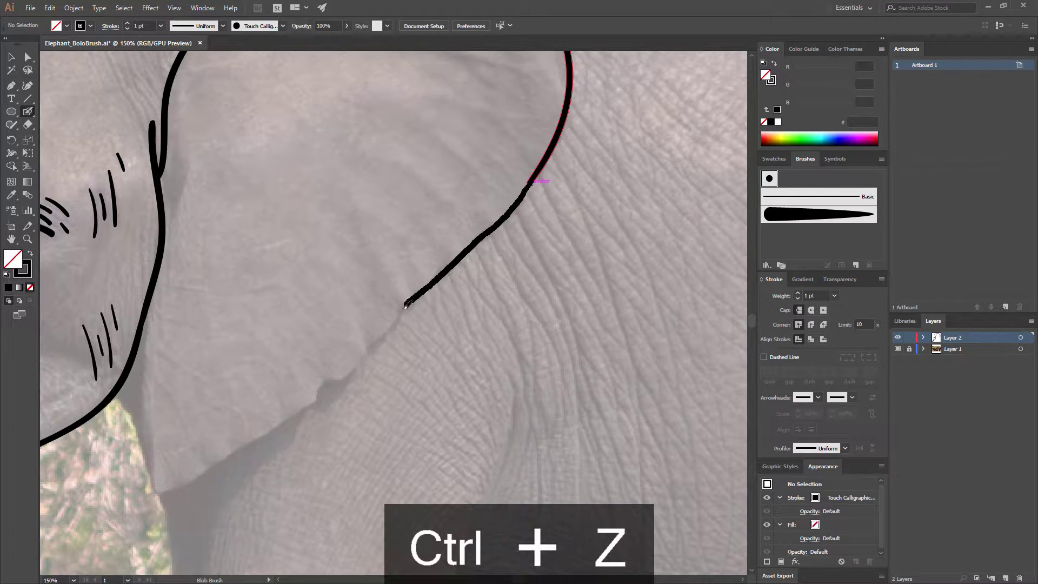
mouse_move(379, 336)
left_mouse_down()
mouse_move(324, 384)
mouse_move(379, 258)
mouse_move(403, 239)
left_mouse_up()
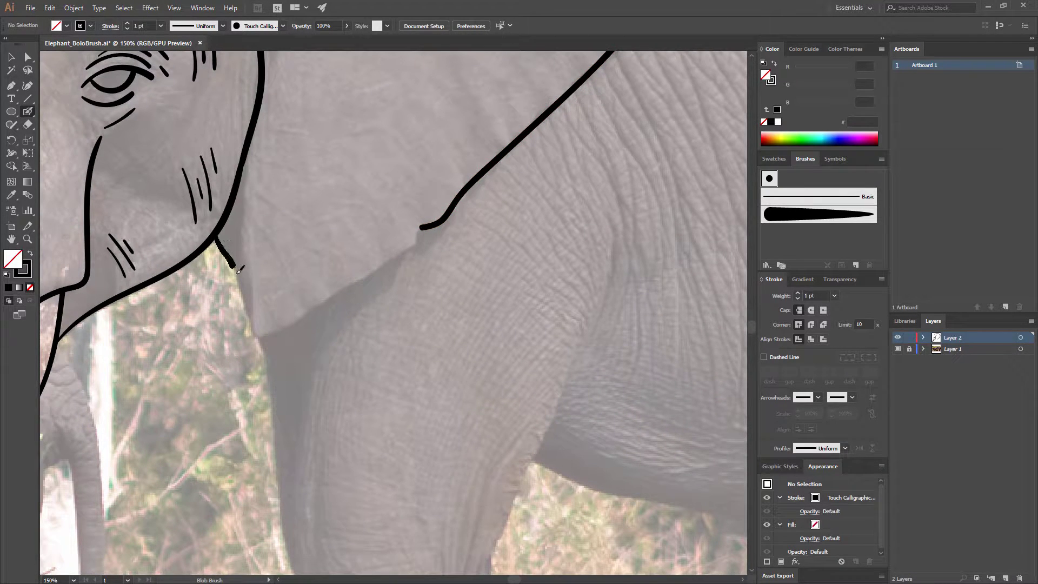
mouse_move(238, 269)
left_mouse_down()
mouse_move(252, 324)
mouse_move(265, 332)
mouse_move(380, 268)
mouse_move(423, 226)
mouse_move(396, 257)
mouse_move(272, 332)
mouse_move(257, 328)
mouse_move(215, 236)
left_mouse_up()
key("ctrl+z")
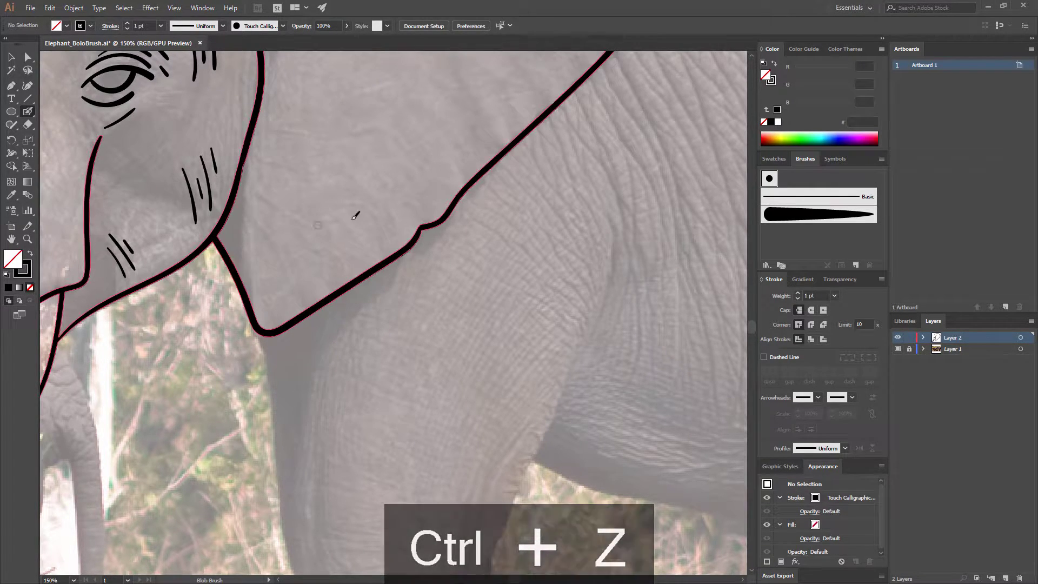
- Add groups of wrinkle strokes between the head and the ear's top, and thin ones on the forehead
key("space")
left_click_drag(384, 157, 408, 451)
mouse_move(319, 235)
left_mouse_down()
mouse_move(317, 342)
mouse_move(381, 303)
left_mouse_up()
left_click_drag(313, 177, 372, 242)
mouse_move(332, 192)
left_mouse_down()
mouse_move(357, 261)
mouse_move(312, 202)
mouse_move(337, 249)
left_mouse_up()
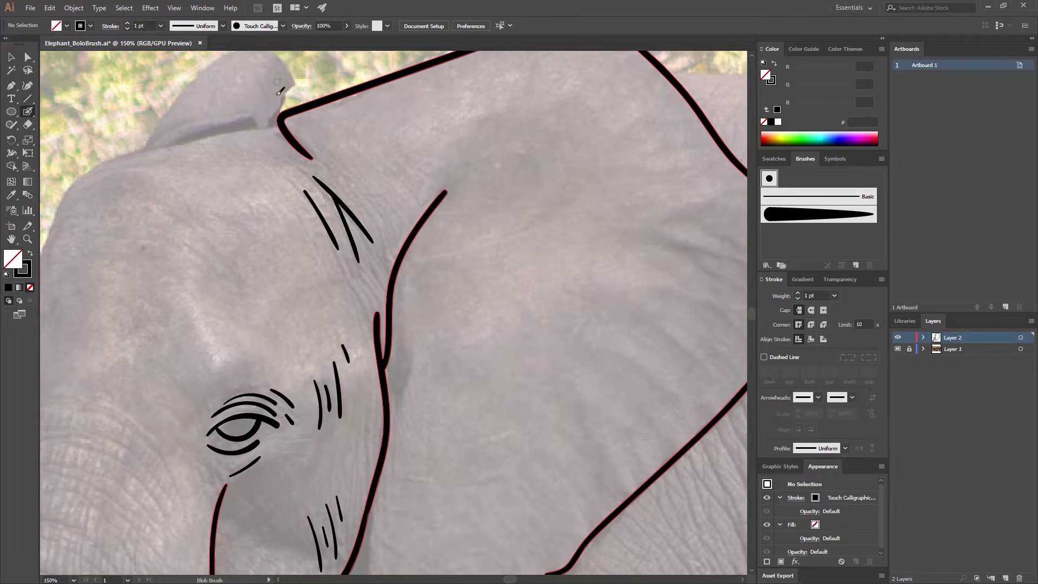
mouse_move(346, 177)
left_mouse_down()
mouse_move(377, 217)
mouse_move(376, 203)
left_mouse_up()
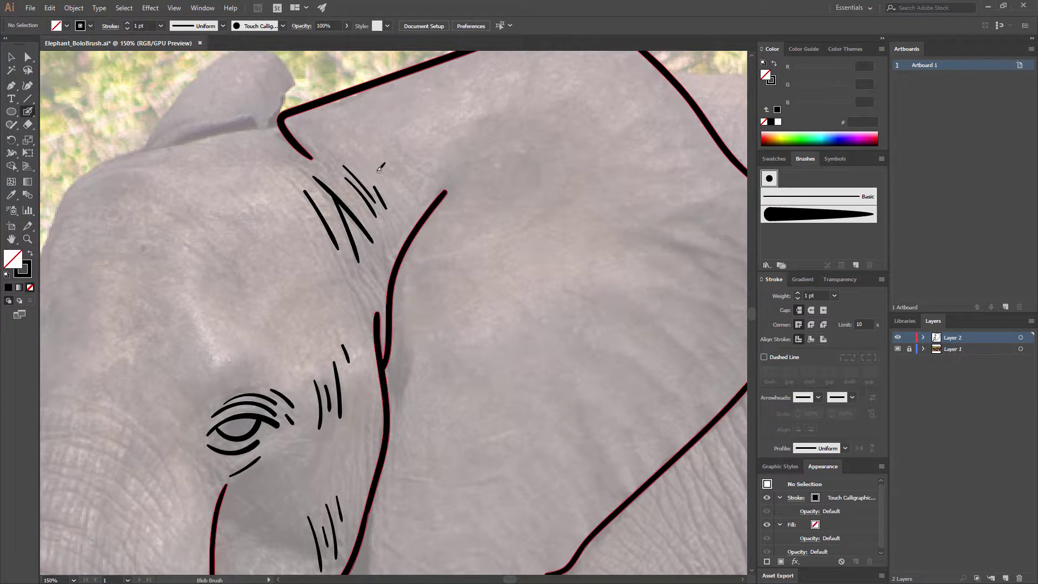
left_click_drag(371, 145, 404, 185)
left_click_drag(217, 264, 215, 267)
left_click_drag(170, 207, 246, 283)
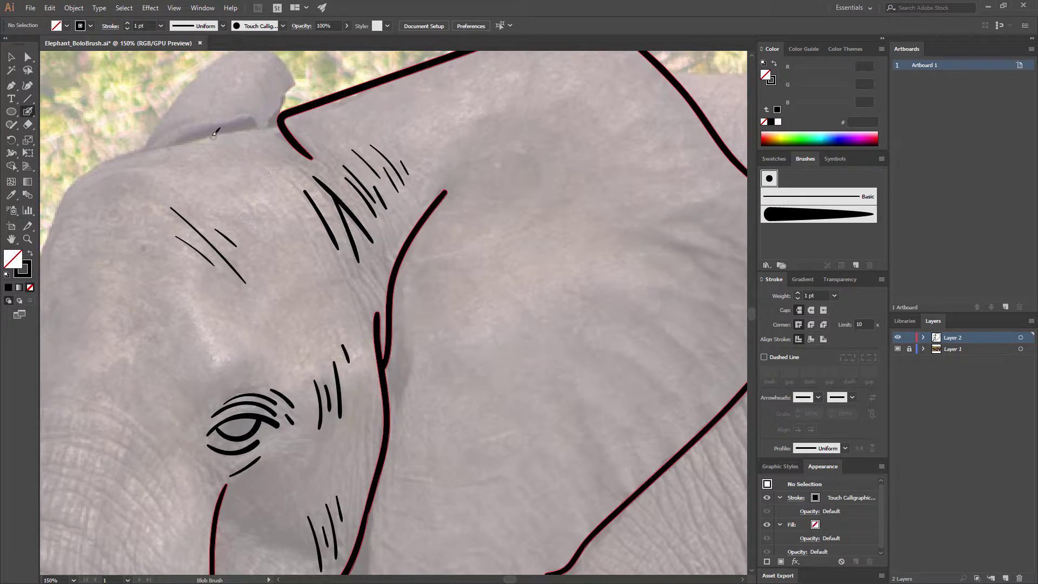
- Trace the head's outline from the top of the trunk over the forehead and crown to the ear
mouse_move(165, 230)
left_mouse_down()
mouse_move(336, 137)
mouse_move(290, 301)
left_mouse_up()
mouse_move(196, 427)
left_mouse_down()
mouse_move(181, 364)
mouse_move(247, 203)
mouse_move(308, 152)
mouse_move(478, 113)
left_mouse_up()
mouse_move(282, 342)
left_mouse_down()
mouse_move(309, 206)
mouse_move(309, 278)
left_mouse_up()
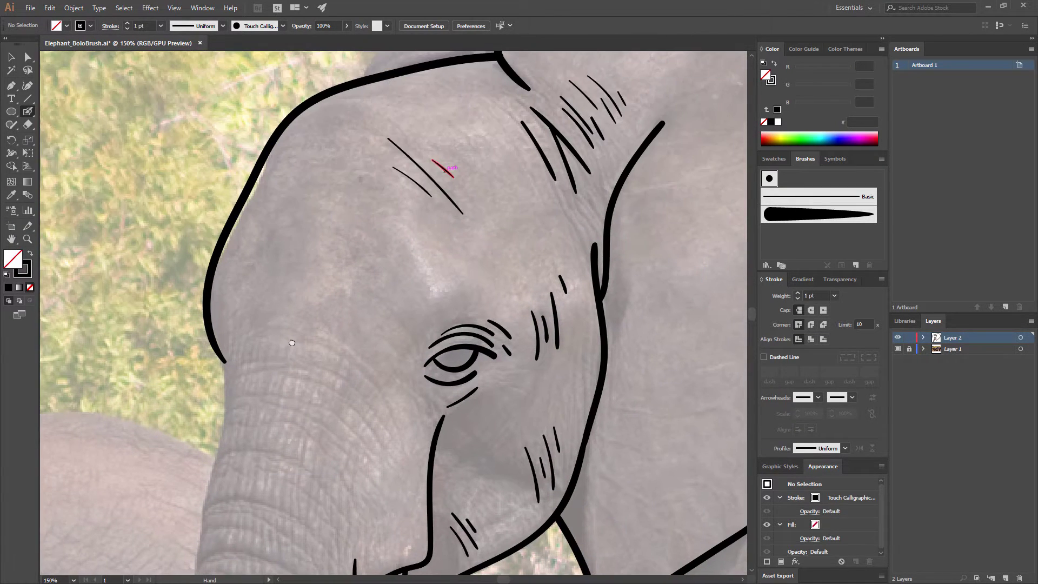
key("ctrl+z")
mouse_move(221, 370)
left_mouse_down()
mouse_move(220, 261)
mouse_move(282, 144)
mouse_move(289, 261)
left_mouse_up()
key("ctrl+z")
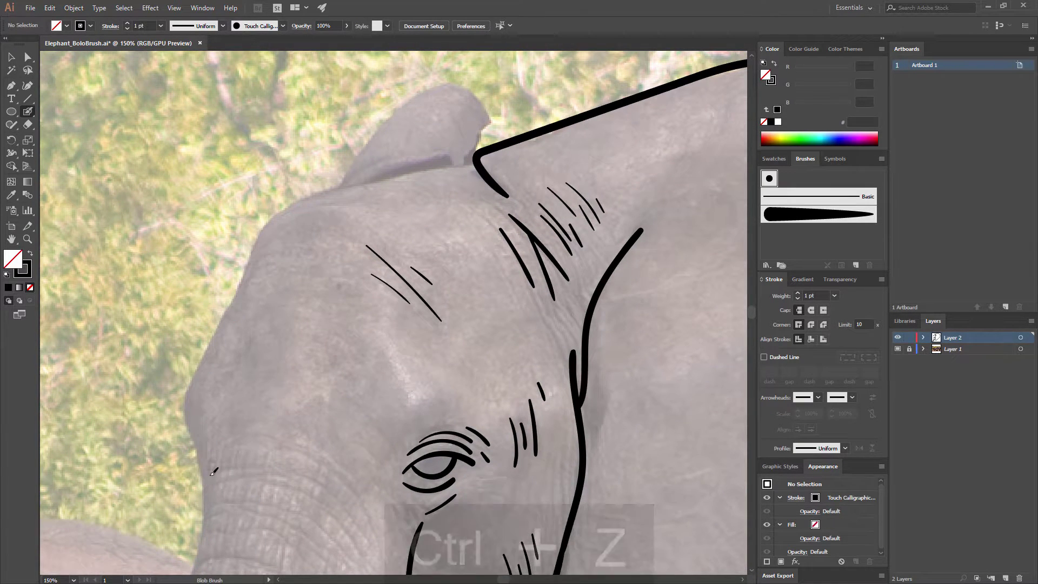
mouse_move(204, 484)
left_mouse_down()
mouse_move(183, 402)
mouse_move(287, 212)
mouse_move(463, 157)
left_mouse_up()
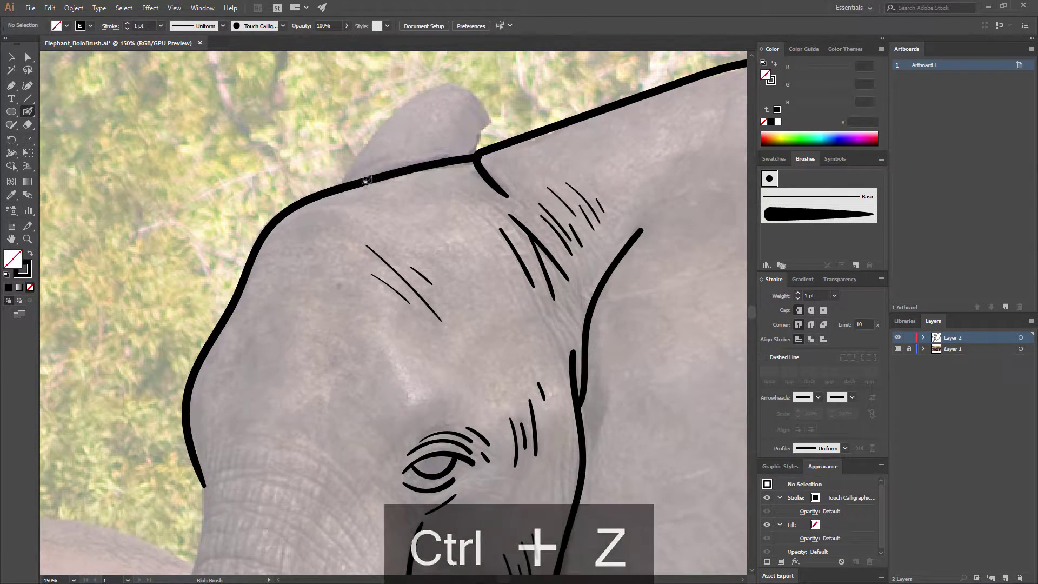
- Trace the far ear's outline above the head, from the crown around its tip and back to the head line
mouse_move(339, 185)
left_mouse_down()
mouse_move(403, 104)
mouse_move(477, 88)
mouse_move(476, 156)
mouse_move(351, 176)
mouse_move(403, 98)
mouse_move(488, 101)
left_mouse_up()
key("ctrl+z")
left_click_drag(475, 155, 476, 157)
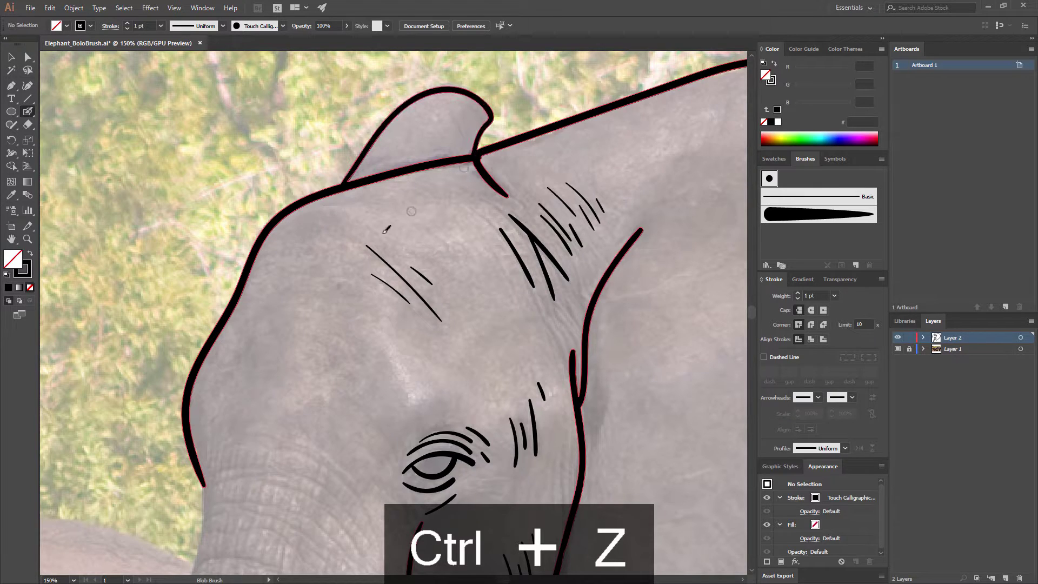
- Trace the trunk's front edge from the end of the forehead line down past the far tusk
left_click_drag(232, 420, 361, 48)
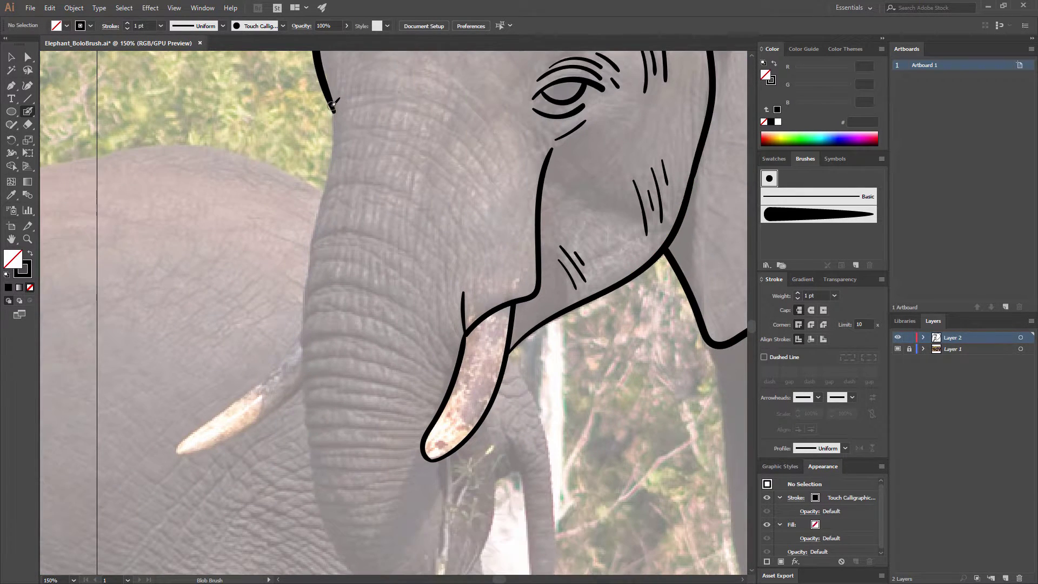
mouse_move(332, 108)
left_mouse_down()
mouse_move(302, 352)
mouse_move(309, 435)
left_mouse_up()
mouse_move(357, 386)
left_mouse_down()
mouse_move(348, 270)
mouse_move(376, 405)
left_mouse_up()
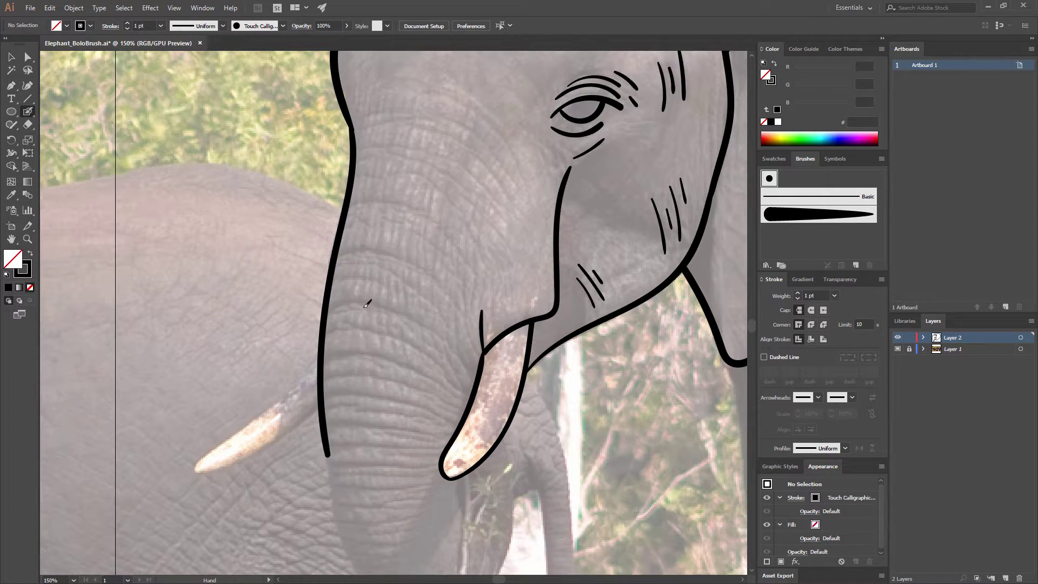
key("ctrl+z")
mouse_move(347, 205)
left_mouse_down()
mouse_move(319, 372)
mouse_move(338, 208)
mouse_move(321, 211)
mouse_move(323, 246)
left_mouse_up()
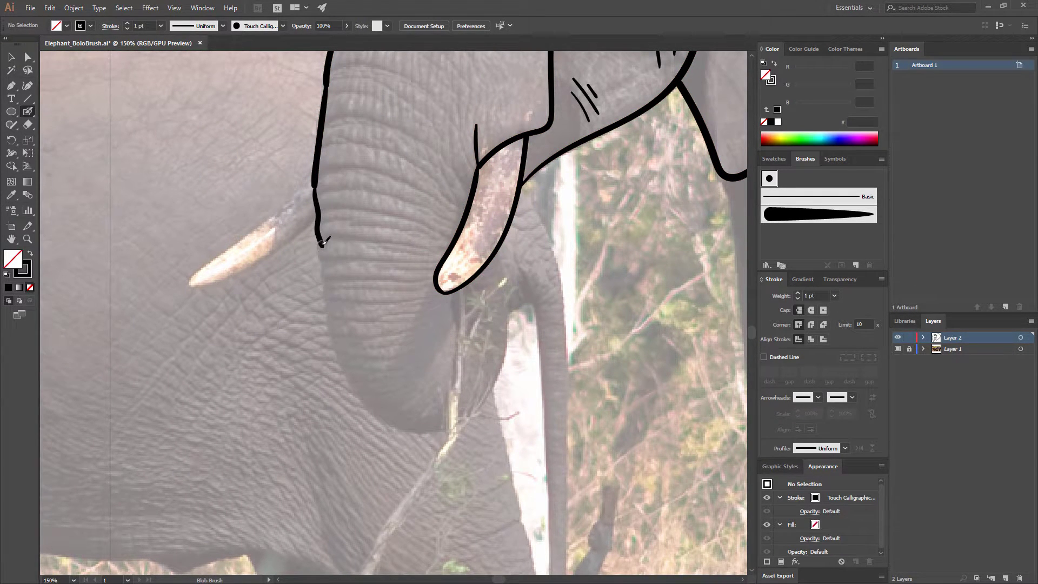
- Extend the trunk outline down its front edge and around the rounded bottom up to the near tusk
mouse_move(329, 313)
left_mouse_down()
mouse_move(336, 351)
mouse_move(366, 384)
mouse_move(359, 390)
mouse_move(415, 422)
left_mouse_up()
key("ctrl+z")
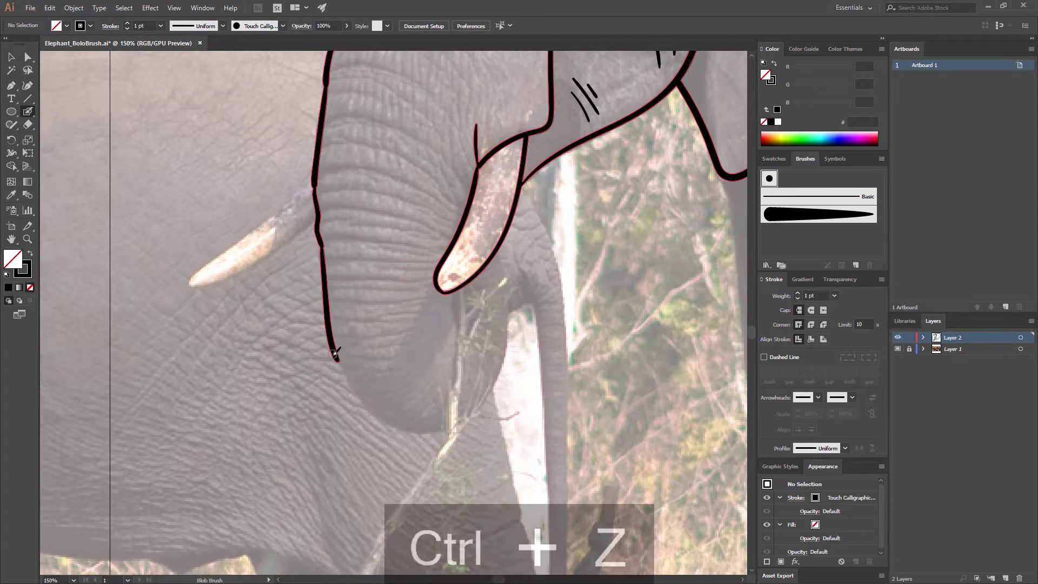
mouse_move(335, 354)
left_mouse_down()
mouse_move(379, 412)
mouse_move(390, 416)
mouse_move(343, 364)
mouse_move(404, 422)
mouse_move(442, 426)
mouse_move(494, 381)
mouse_move(504, 352)
mouse_move(497, 257)
left_mouse_up()
key("ctrl+z")
- Add curved wrinkle strokes across the trunk's front, from the far tusk's base upward
scroll(487, 264, "up", 2)
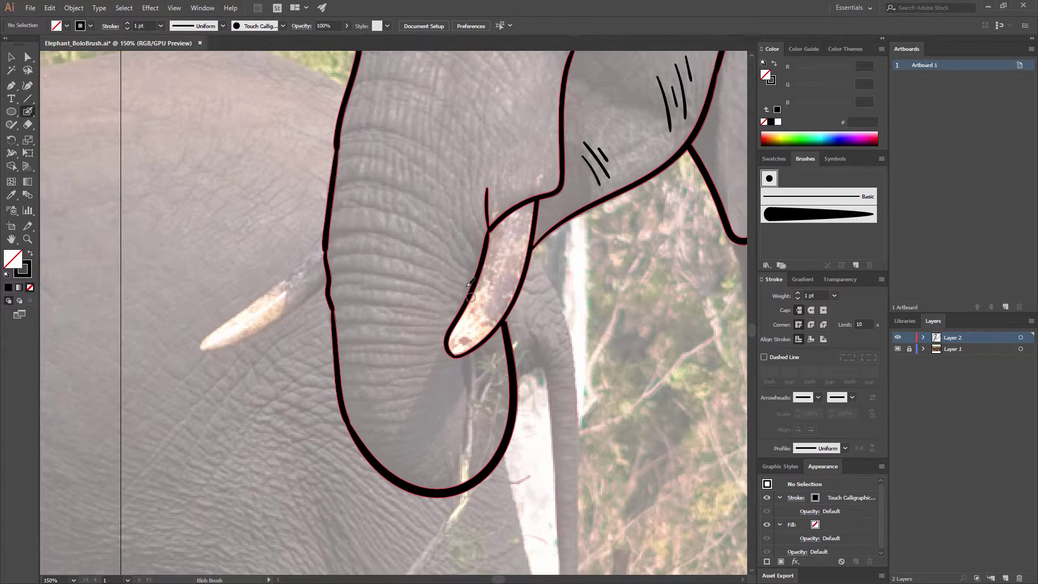
mouse_move(326, 249)
left_mouse_down()
mouse_move(367, 233)
mouse_move(437, 244)
left_mouse_up()
key("ctrl+z")
left_click_drag(324, 250, 410, 249)
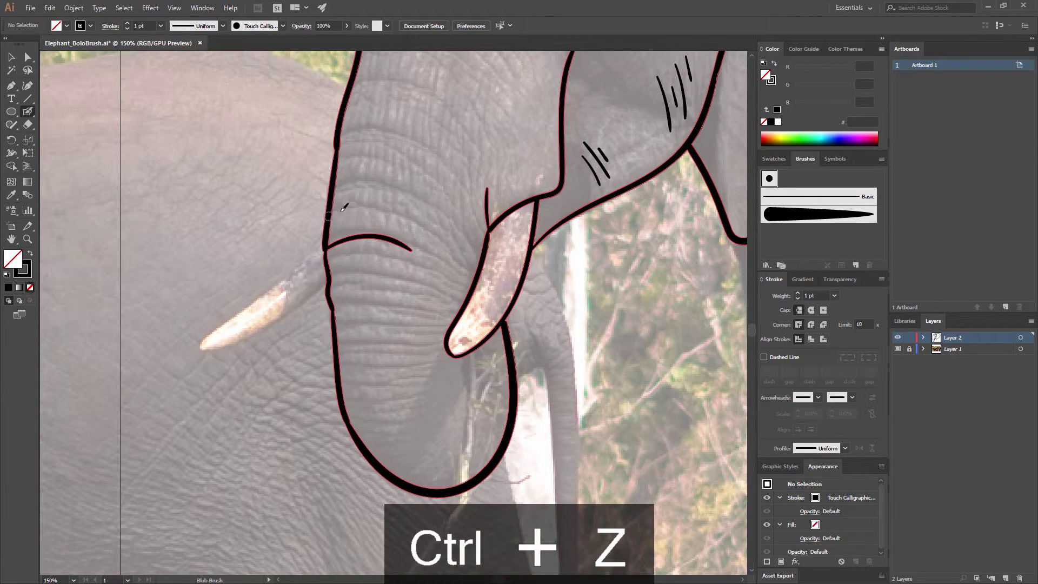
left_click_drag(331, 212, 431, 237)
left_click_drag(331, 193, 425, 203)
left_click_drag(337, 165, 421, 171)
mouse_move(336, 145)
left_mouse_down()
mouse_move(439, 170)
mouse_move(416, 139)
left_mouse_up()
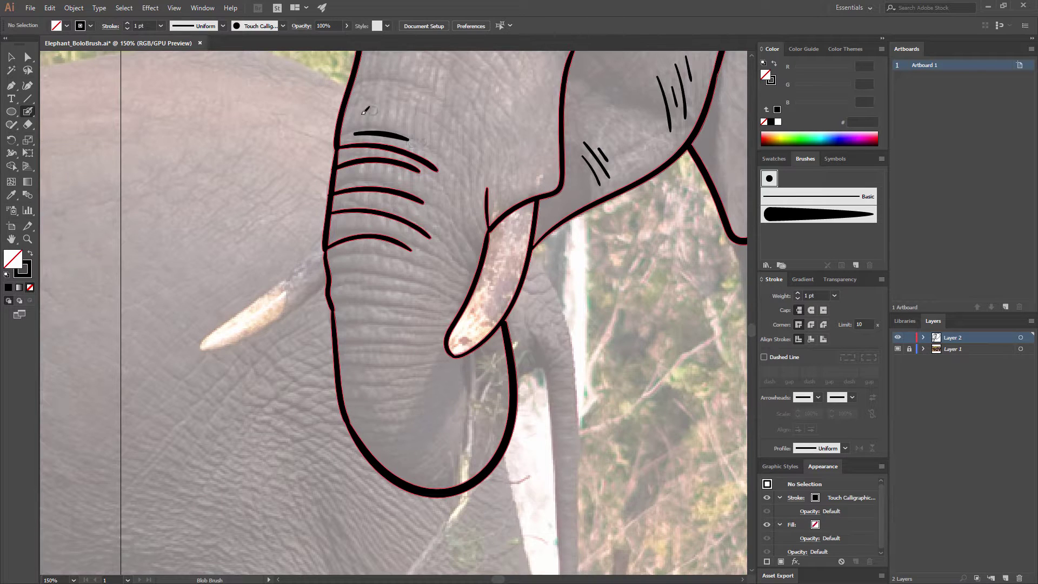
left_click_drag(353, 116, 469, 144)
- Trace the far tusk's outline from the trunk's front edge to its tip and back
mouse_move(553, 154)
left_mouse_down()
mouse_move(433, 220)
mouse_move(550, 140)
left_mouse_up()
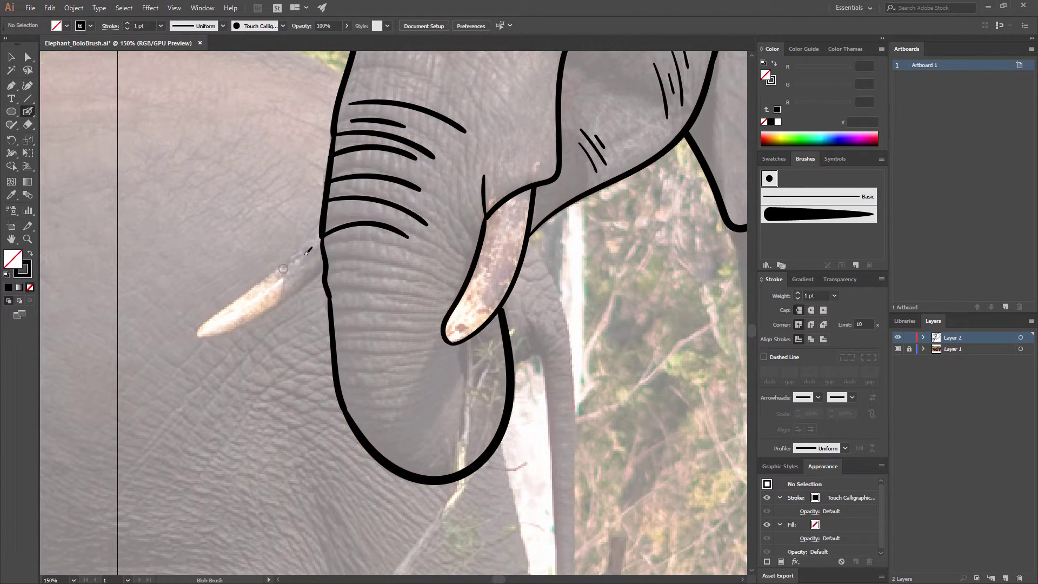
left_click_drag(309, 244, 197, 330)
key("ctrl+z")
mouse_move(319, 231)
left_mouse_down()
mouse_move(238, 297)
mouse_move(230, 327)
mouse_move(300, 295)
mouse_move(331, 263)
left_mouse_up()
- Hide the reference photo layer to review the whole line drawing, and show the photo again
key("ctrl+minus")
key("ctrl+minus")
key("ctrl+minus")
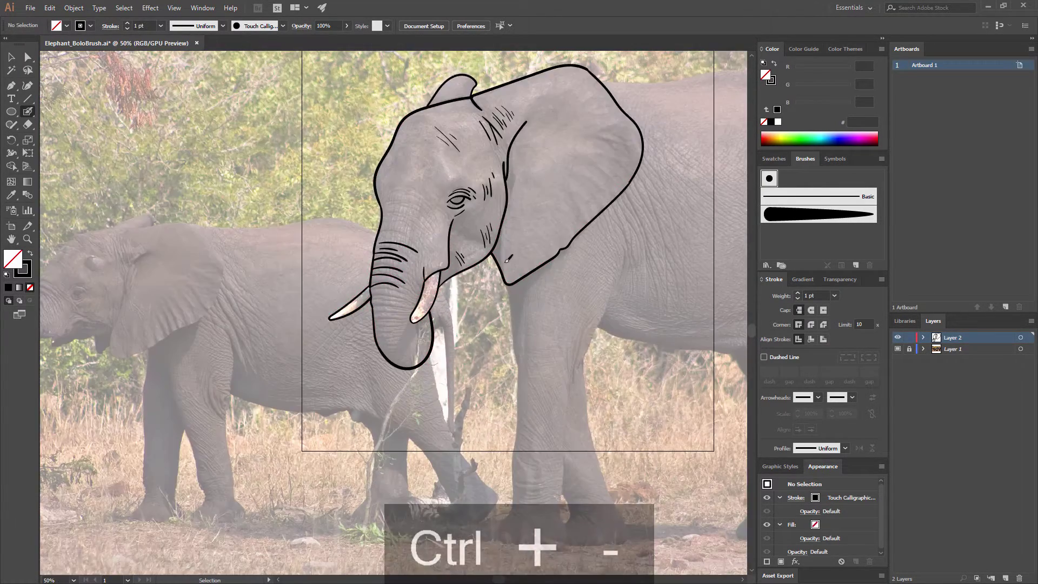
left_click_drag(626, 285, 603, 295)
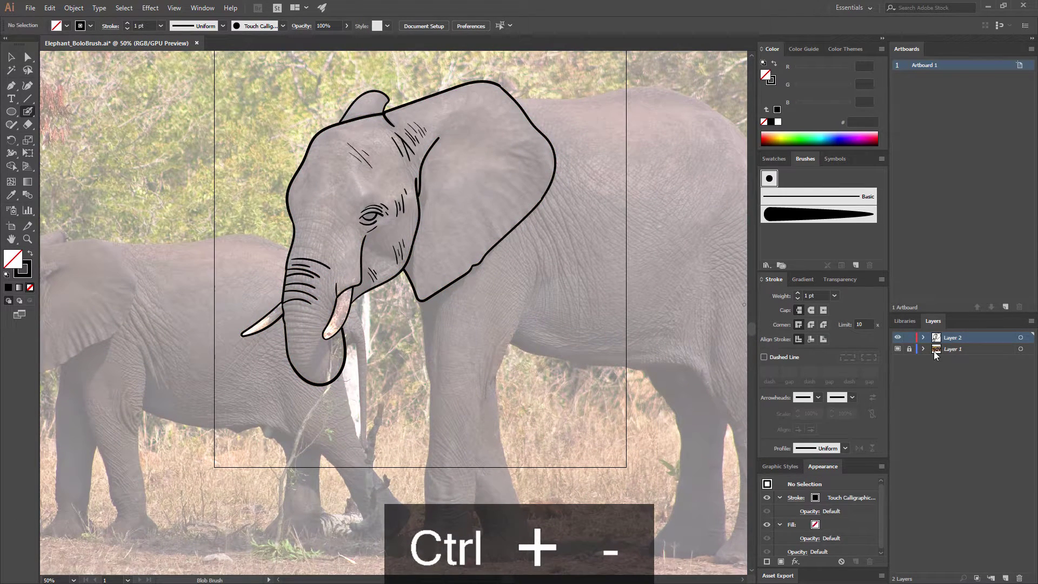
left_click(898, 349)
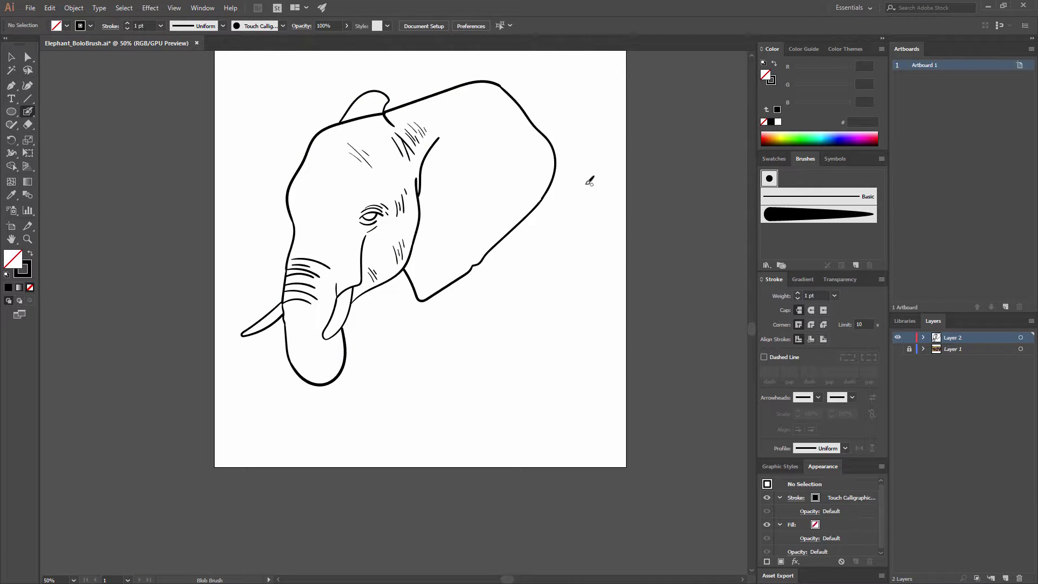
left_click(898, 348)
left_click(908, 349)
- Thicken the far ear's outline above the head with another stroke along it
key("ctrl+equal")
key("ctrl+equal")
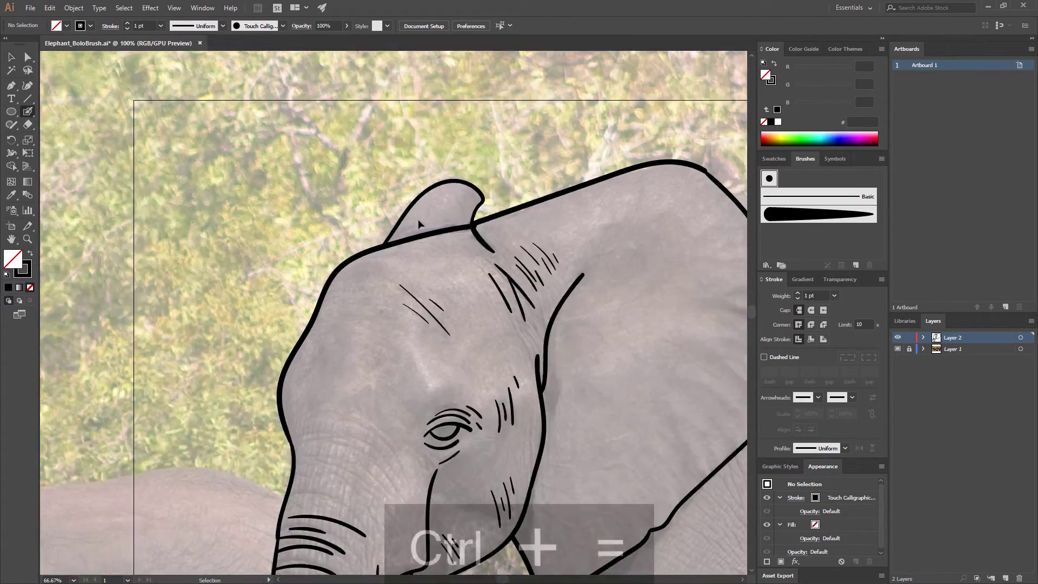
key("ctrl+equal")
key("ctrl+equal")
mouse_move(312, 276)
left_mouse_down()
mouse_move(384, 176)
mouse_move(412, 157)
mouse_move(482, 150)
mouse_move(514, 170)
mouse_move(508, 208)
left_mouse_up()
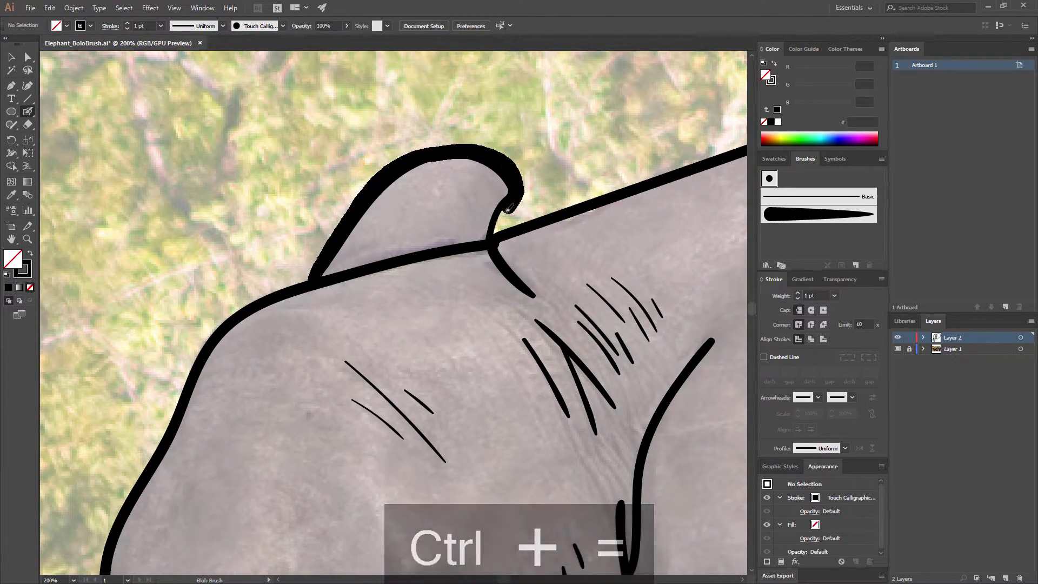
key("ctrl+z")
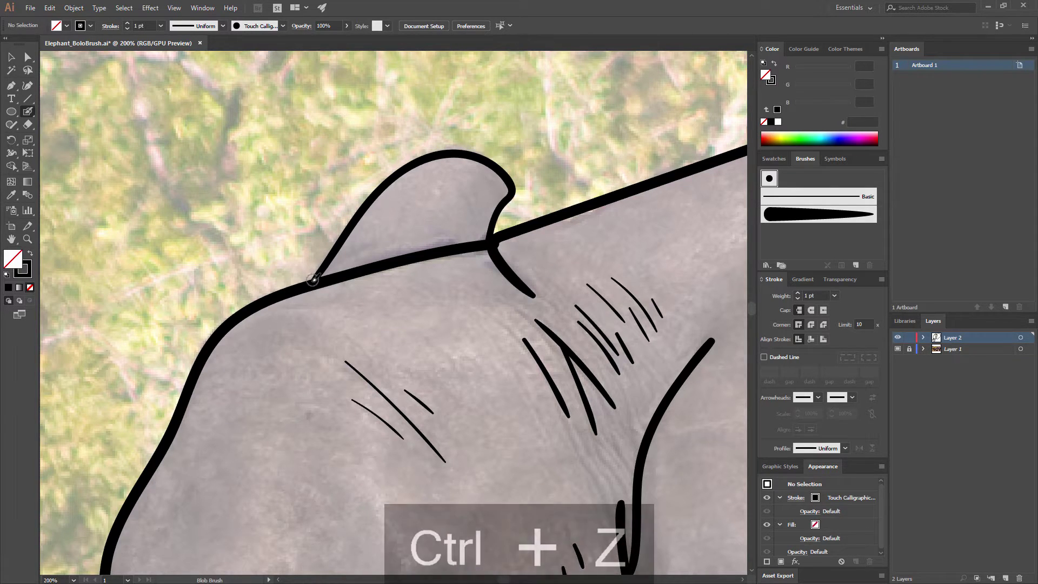
mouse_move(313, 280)
left_mouse_down()
mouse_move(378, 189)
mouse_move(437, 150)
mouse_move(474, 149)
mouse_move(515, 183)
mouse_move(491, 242)
left_mouse_up()
- Add long and short curved wrinkle strokes across the top of the trunk, level with and just below the eye
key("space")
mouse_move(366, 488)
left_mouse_down()
mouse_move(400, 164)
mouse_move(442, 37)
left_mouse_up()
left_click_drag(227, 189, 392, 210)
left_click_drag(311, 210, 371, 238)
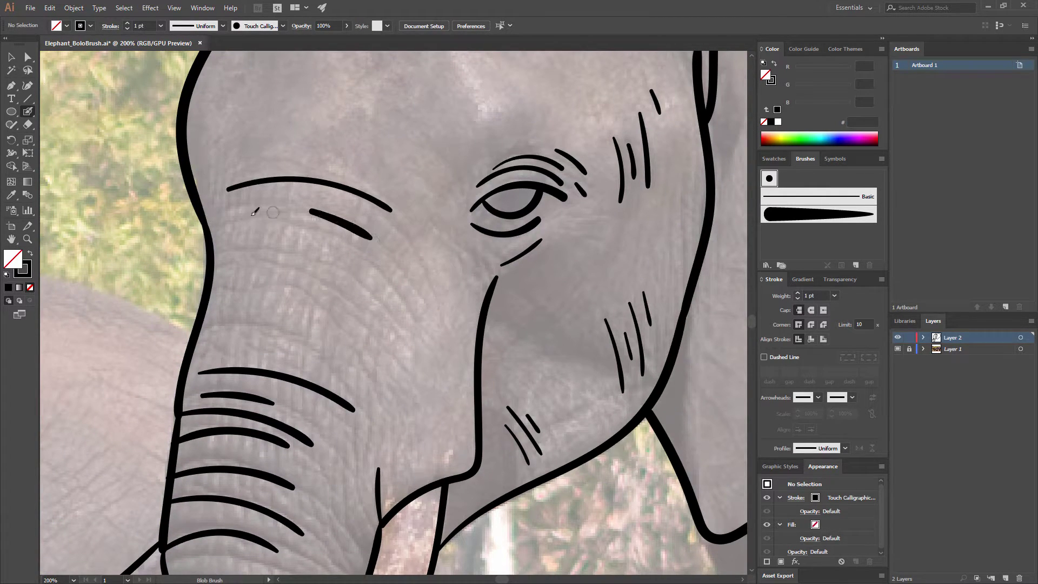
left_click_drag(236, 220, 428, 292)
left_click_drag(280, 254, 331, 270)
left_click_drag(235, 272, 337, 307)
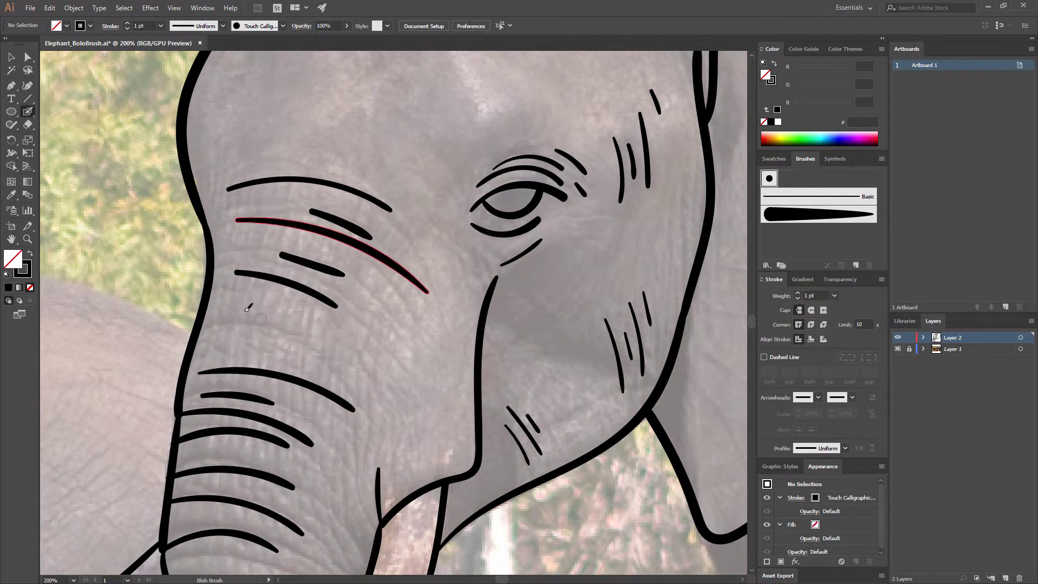
- Fill the upper trunk with more slanted wrinkle strokes, continuing down toward the near tusk's base
left_click_drag(246, 306, 379, 375)
left_click_drag(351, 314, 399, 353)
mouse_move(355, 289)
left_mouse_down()
mouse_move(424, 361)
mouse_move(442, 346)
left_mouse_up()
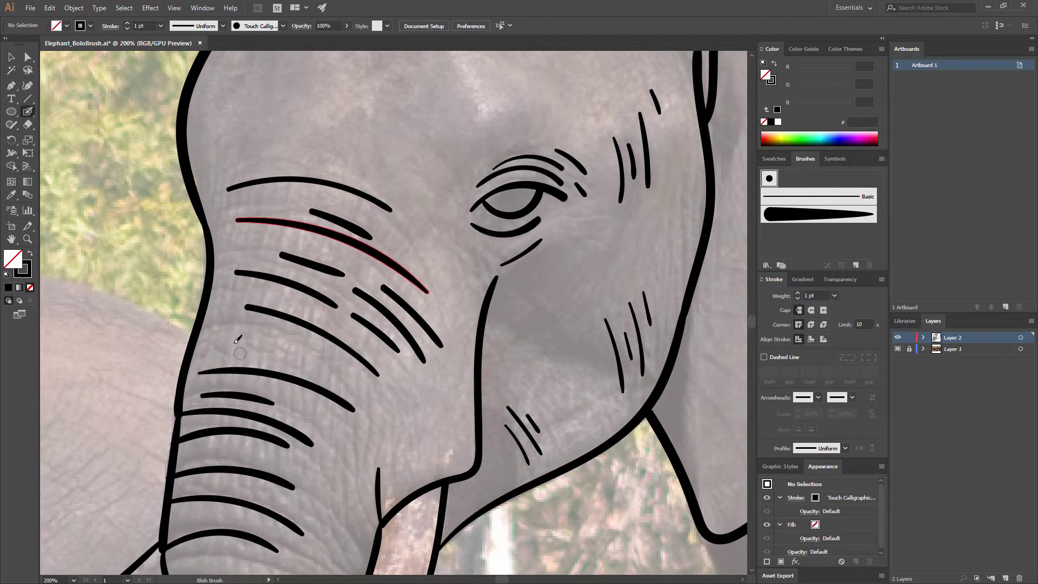
mouse_move(231, 336)
left_mouse_down()
mouse_move(272, 347)
mouse_move(417, 443)
mouse_move(403, 450)
mouse_move(377, 443)
left_mouse_up()
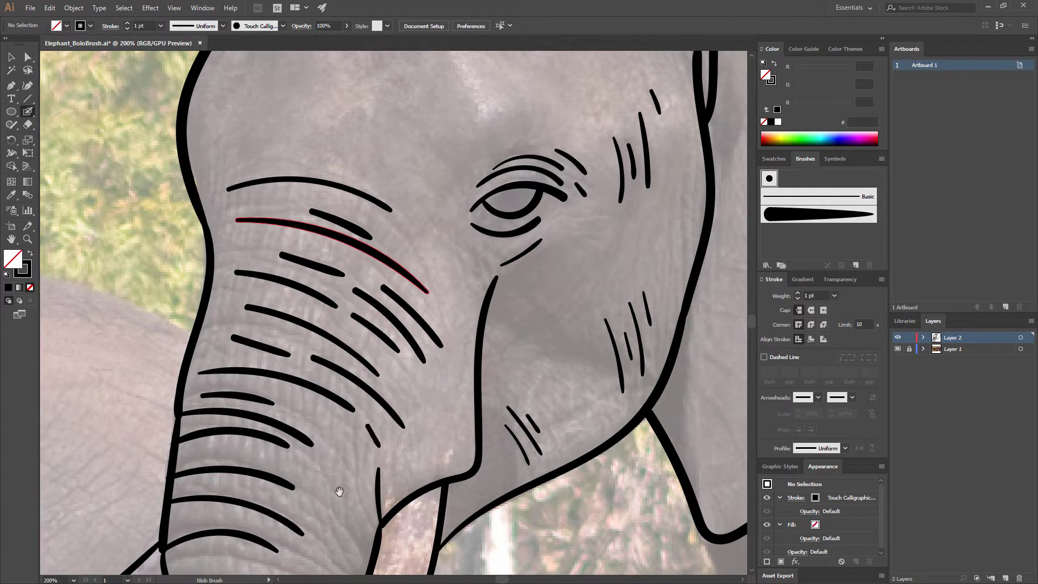
mouse_move(339, 492)
left_mouse_down()
mouse_move(347, 282)
mouse_move(364, 344)
mouse_move(348, 362)
mouse_move(353, 383)
left_mouse_up()
left_click(333, 282)
- Add a series of nearly horizontal wrinkle strokes across the lower trunk, from the far tusk's base downward
mouse_move(358, 289)
left_mouse_down()
mouse_move(351, 241)
mouse_move(390, 76)
left_mouse_up()
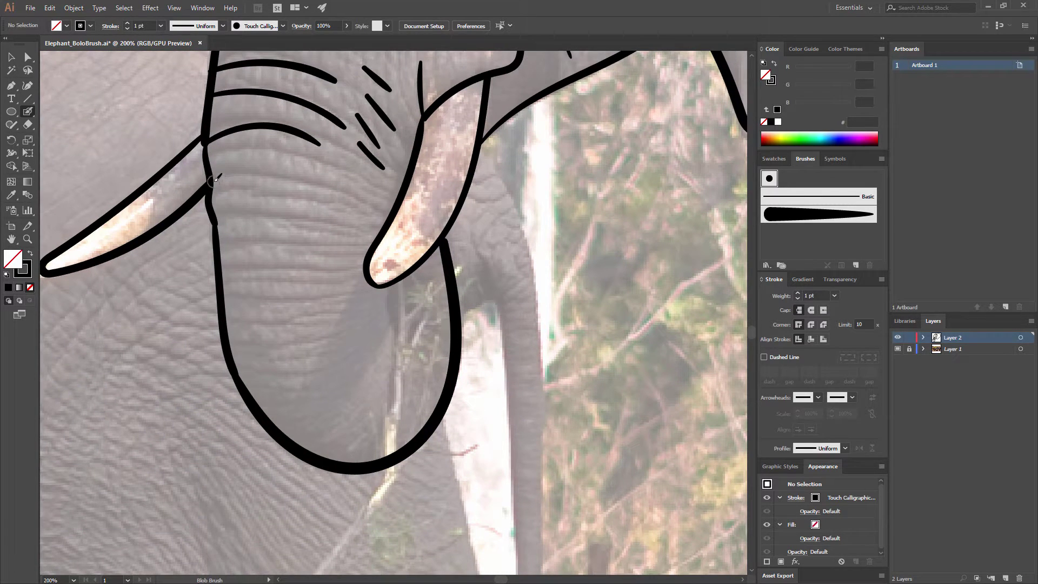
left_click_drag(211, 181, 338, 197)
left_click_drag(209, 166, 338, 174)
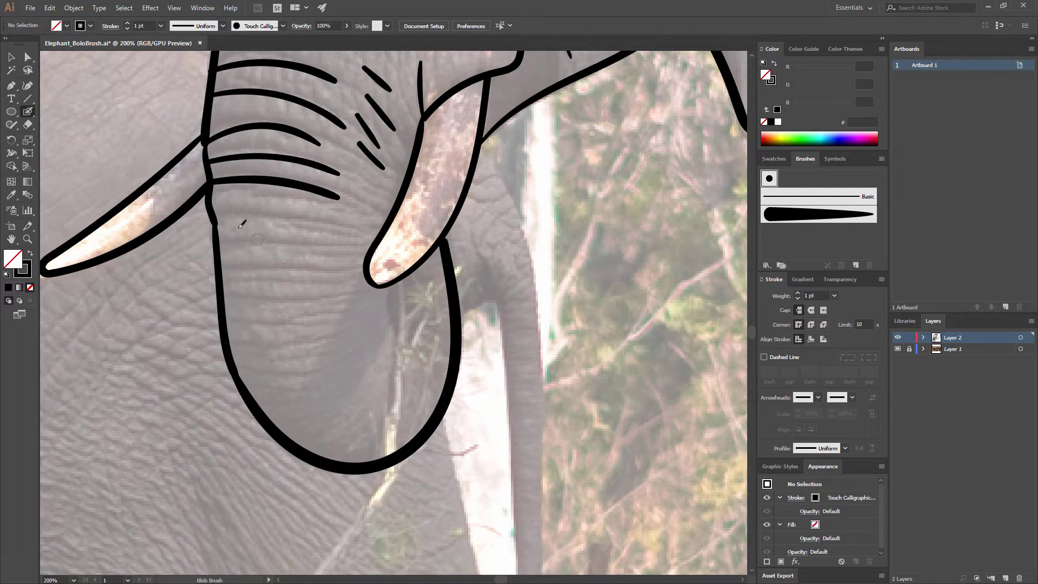
left_click_drag(266, 215, 332, 223)
left_click_drag(225, 246, 361, 249)
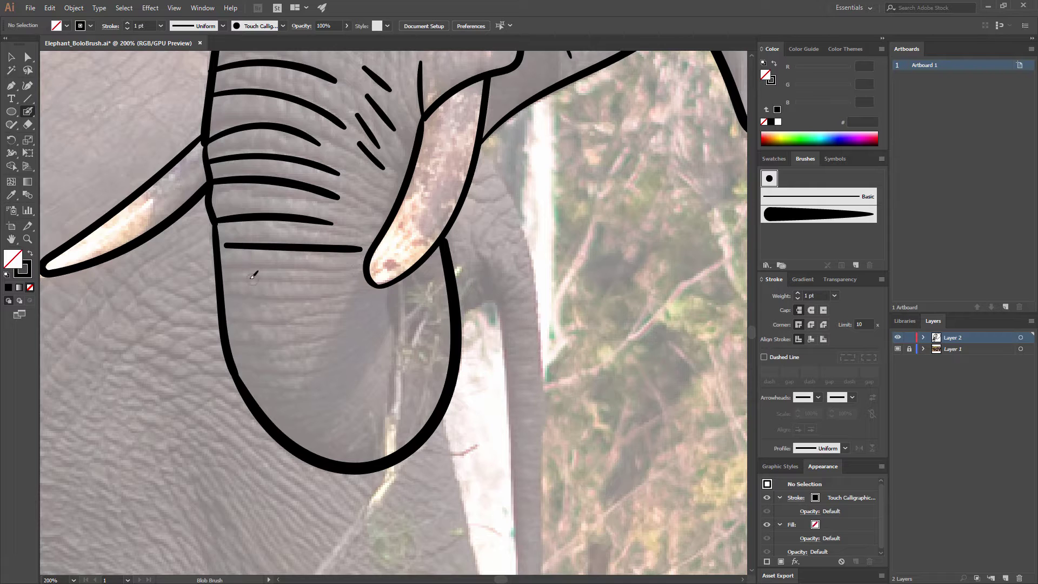
key("ctrl+z")
left_click_drag(228, 251, 347, 244)
left_click_drag(290, 265, 343, 266)
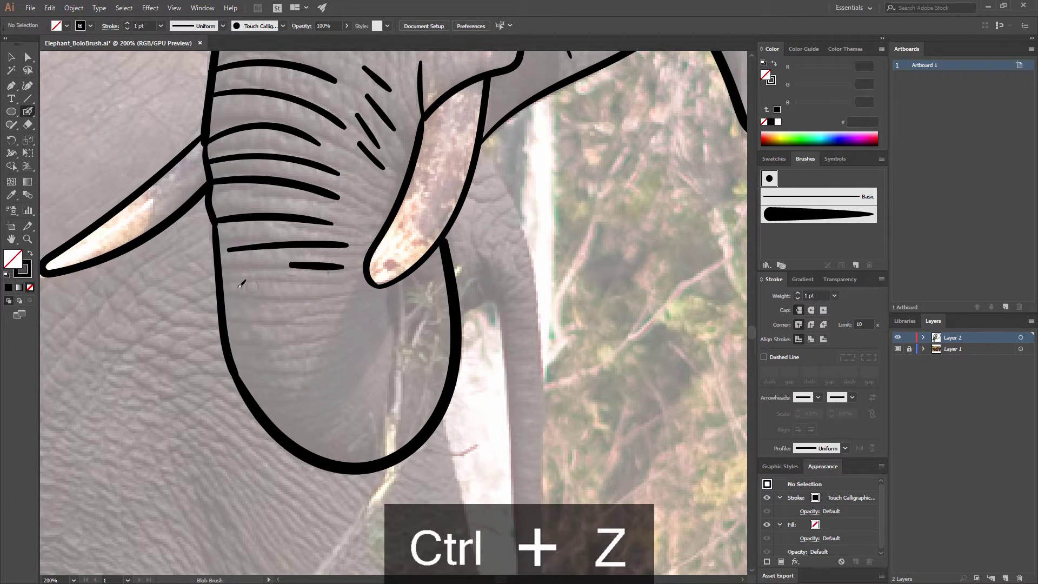
left_click_drag(232, 290, 333, 284)
left_click_drag(261, 319, 326, 312)
left_click_drag(268, 348, 346, 334)
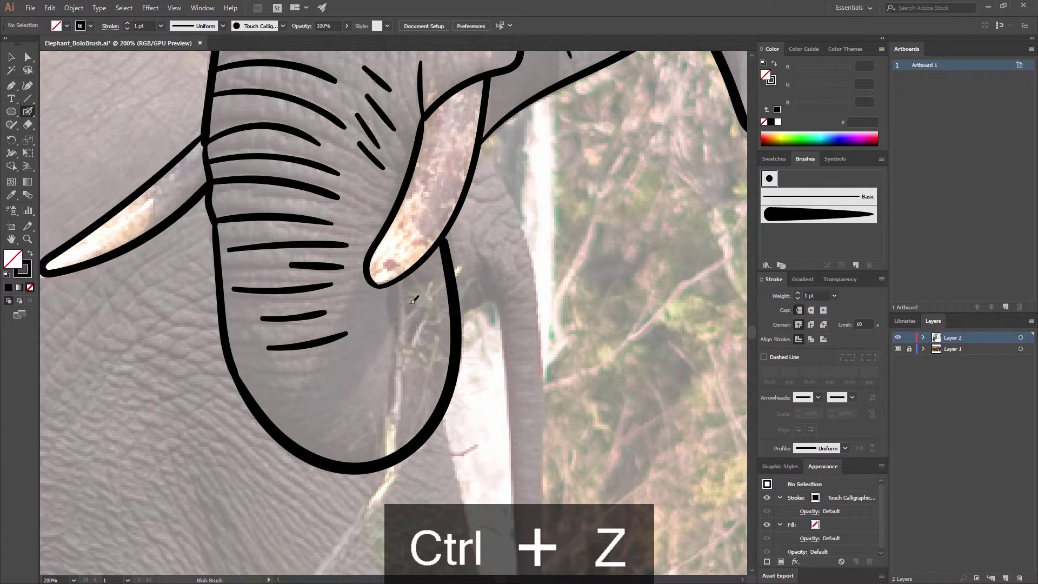
- Draw the trunk's inner fold as a thin curve running down from the near tusk's tip
scroll(414, 300, "down", 3)
left_click_drag(388, 222, 414, 285)
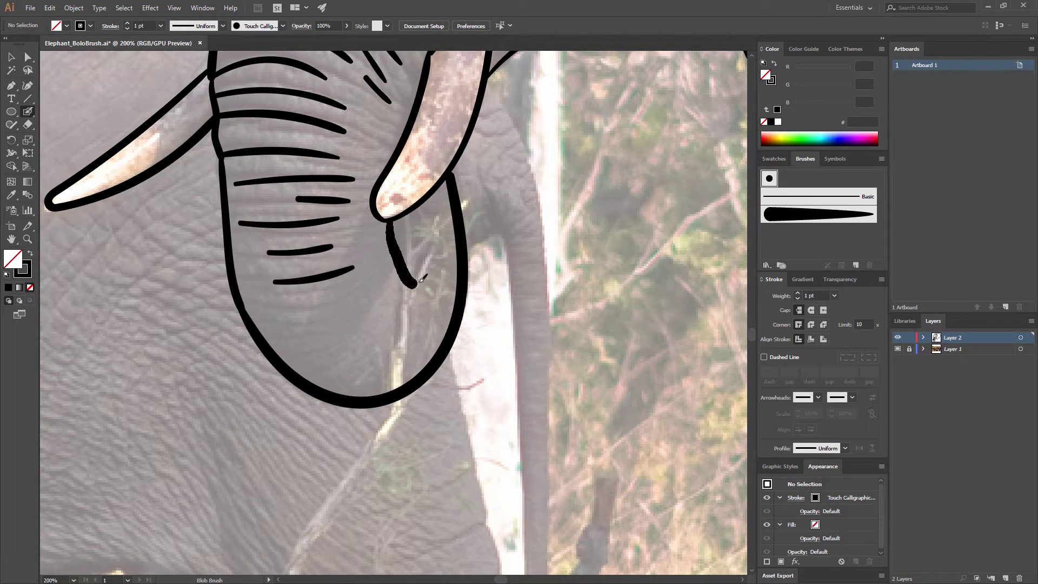
key("ctrl+z")
left_click_drag(386, 221, 410, 276)
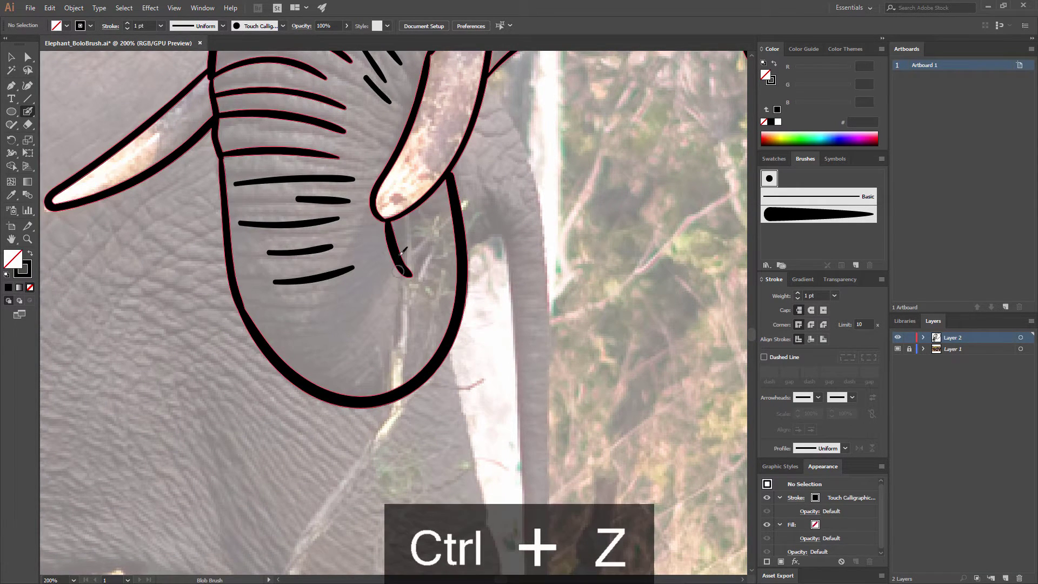
key("ctrl+z")
left_click_drag(386, 220, 419, 290)
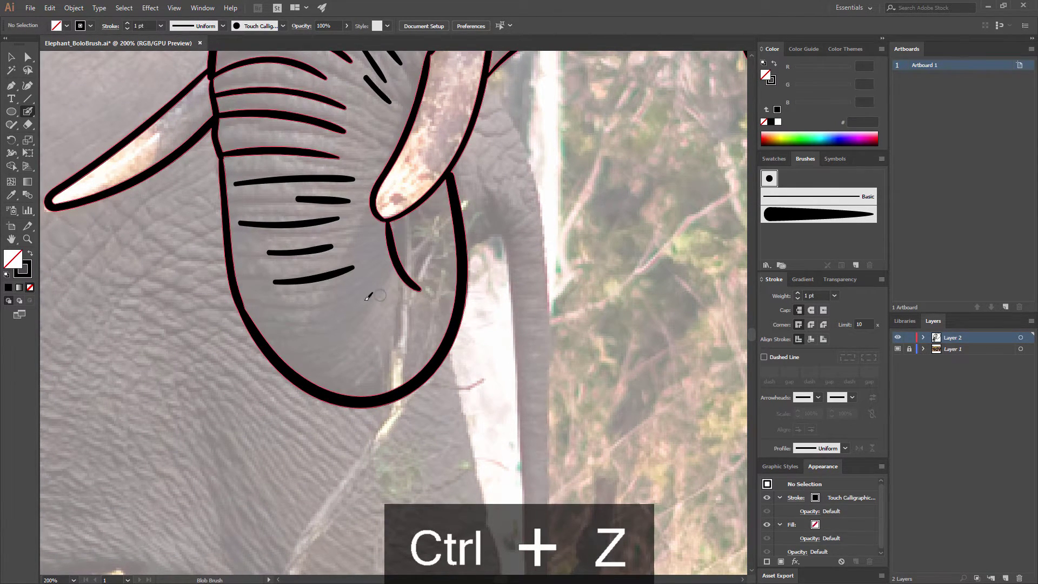
- Add rising curved wrinkle strokes around the trunk's bottom bend and a short one beside the inner fold
left_click_drag(285, 312, 365, 289)
left_click_drag(296, 334, 394, 294)
mouse_move(367, 331)
left_mouse_down()
mouse_move(393, 309)
mouse_move(408, 315)
left_mouse_up()
mouse_move(331, 370)
left_mouse_down()
mouse_move(378, 347)
mouse_move(391, 358)
left_mouse_up()
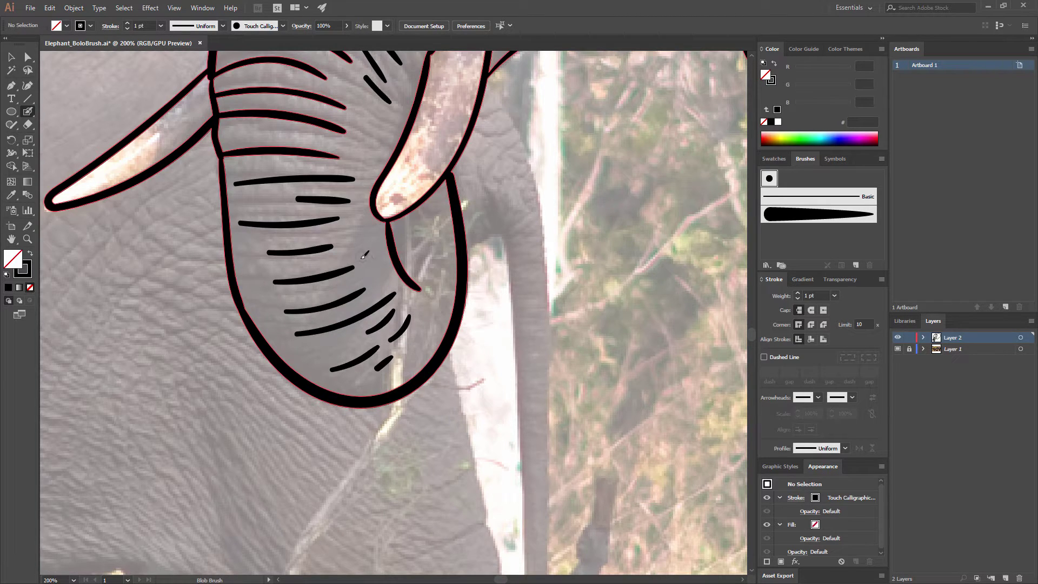
key("ctrl+z")
left_click_drag(349, 251, 378, 243)
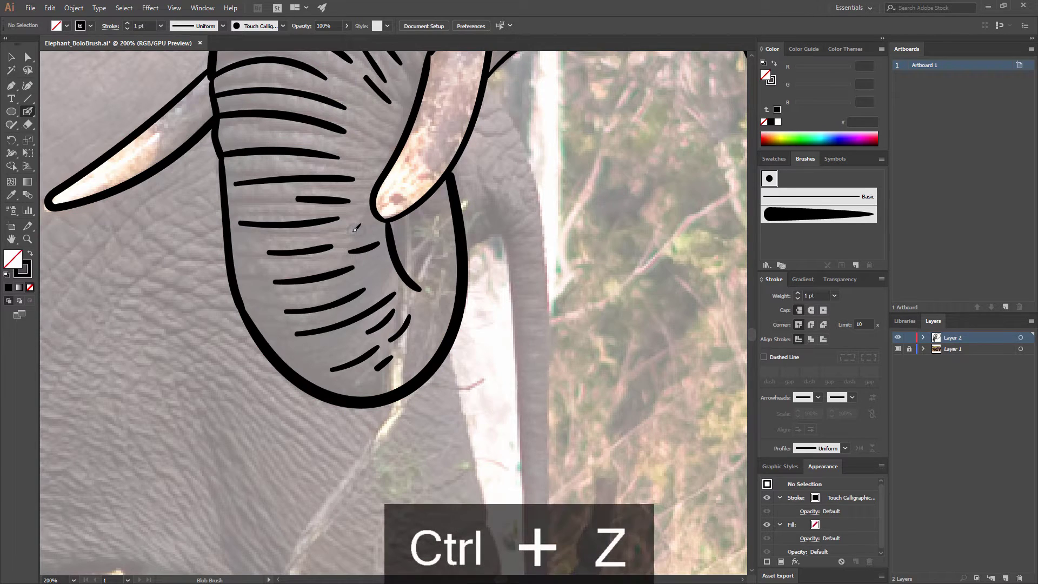
- Add short wrinkle strokes near the near tusk's base and between the upper trunk and the eye
left_click_drag(421, 183, 406, 285)
mouse_move(342, 233)
left_mouse_down()
mouse_move(371, 248)
mouse_move(374, 233)
left_mouse_up()
mouse_move(358, 212)
left_mouse_down()
mouse_move(378, 221)
mouse_move(392, 355)
left_mouse_up()
mouse_move(370, 251)
left_mouse_down()
mouse_move(331, 203)
mouse_move(365, 216)
left_mouse_up()
left_click_drag(392, 180, 343, 284)
mouse_move(419, 210)
left_mouse_down()
mouse_move(397, 140)
mouse_move(448, 241)
mouse_move(401, 165)
left_mouse_up()
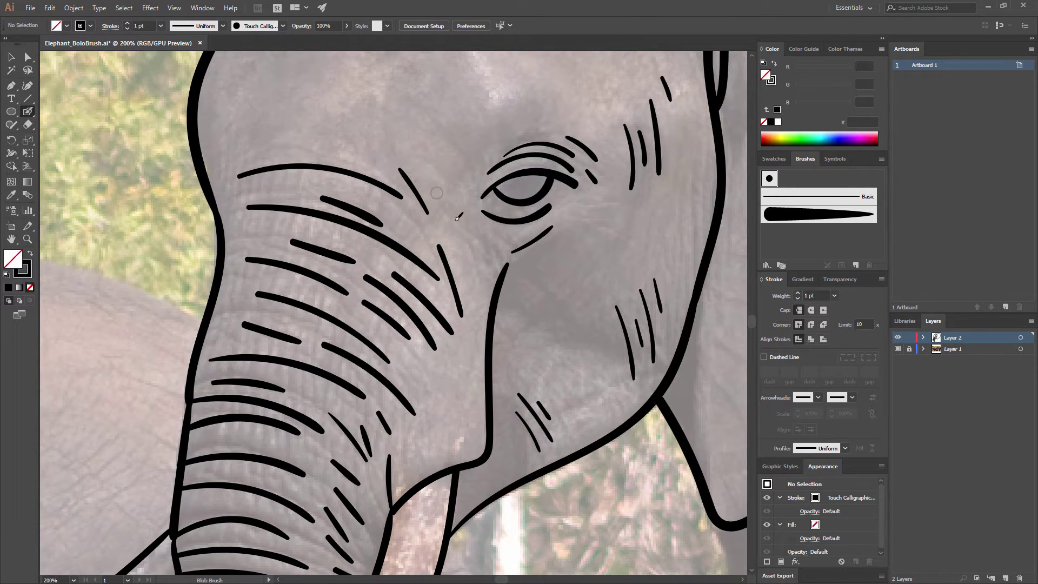
left_click_drag(454, 218, 440, 198)
left_click_drag(471, 236, 480, 259)
- Draw a brow stroke above the eye
left_click_drag(539, 207, 502, 361)
left_click(396, 188)
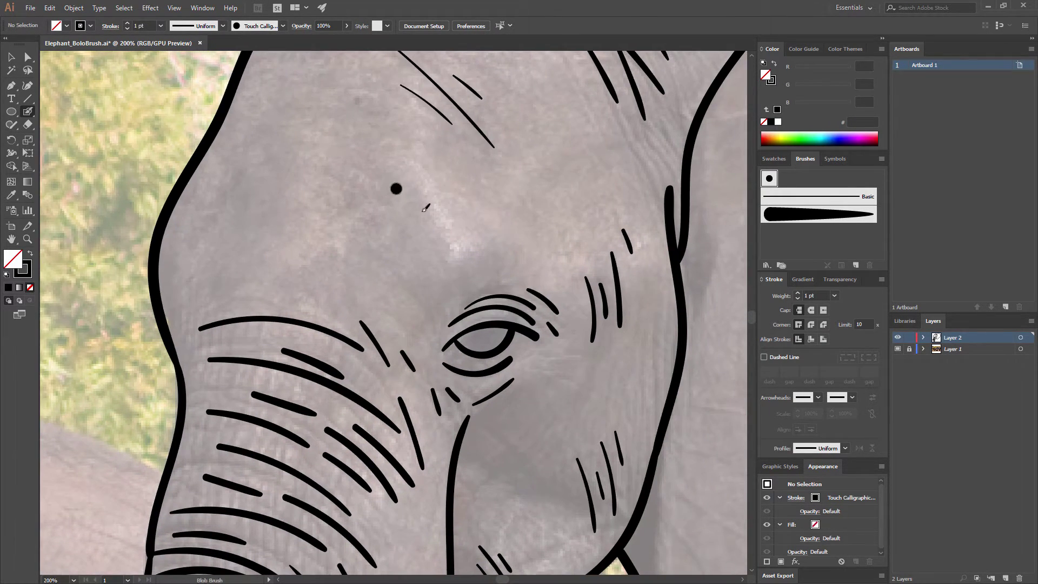
key("ctrl+z")
mouse_move(452, 270)
left_mouse_down()
mouse_move(511, 247)
mouse_move(329, 380)
left_mouse_up()
- Draw a short straight fold line and a wavy one inside the near ear's lower part
left_click_drag(548, 146, 364, 176)
left_click_drag(428, 373, 422, 22)
left_click_drag(266, 340, 319, 430)
left_click_drag(283, 309, 413, 380)
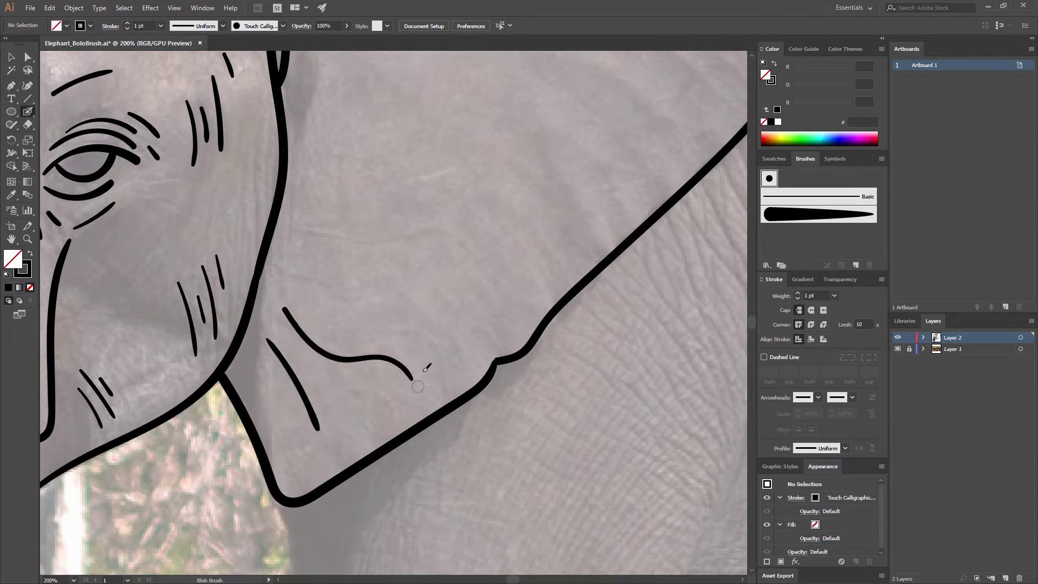
left_click_drag(295, 279, 470, 339)
key("ctrl+z")
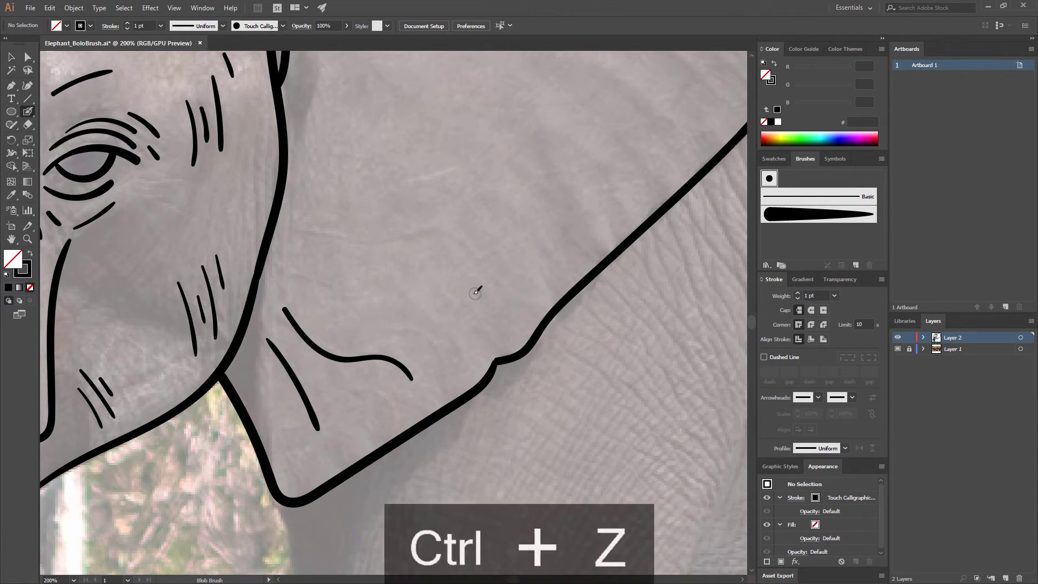
- Hide the reference photo layer so that only the elephant line drawing shows on the artboard
key("ctrl+minus")
key("ctrl+minus")
key("ctrl+minus")
key("ctrl+minus")
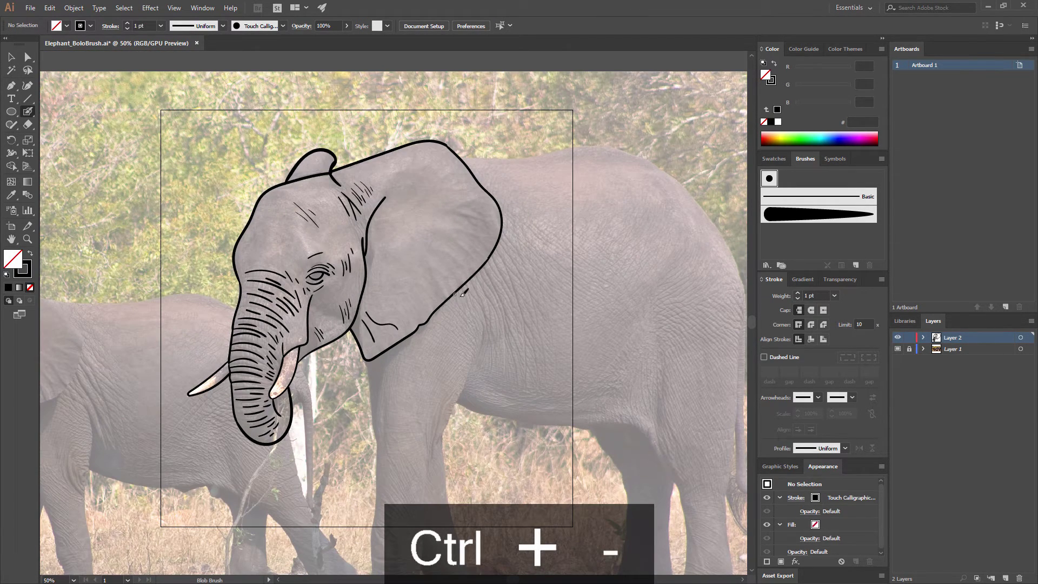
left_click(897, 348)
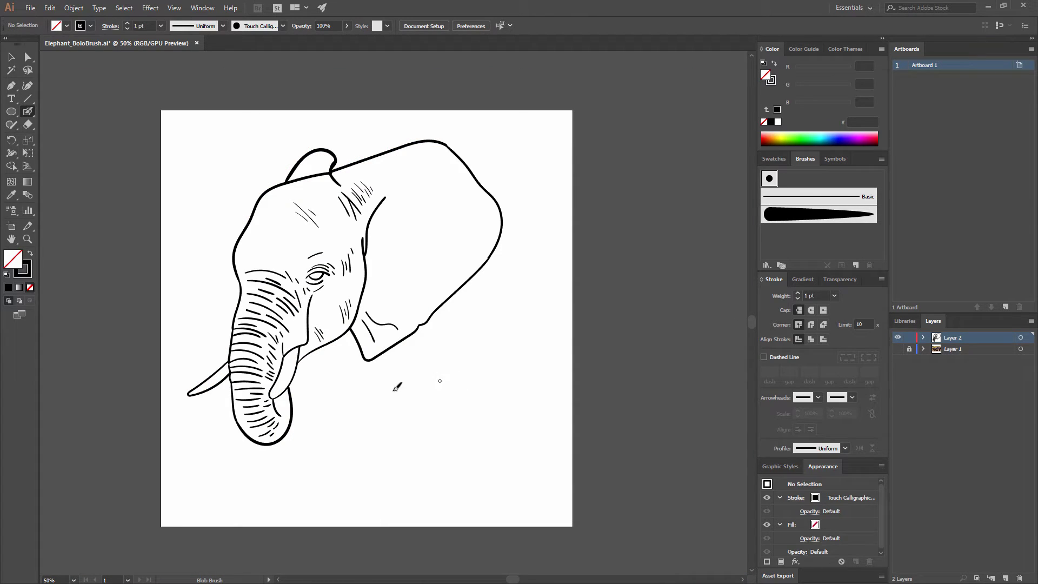